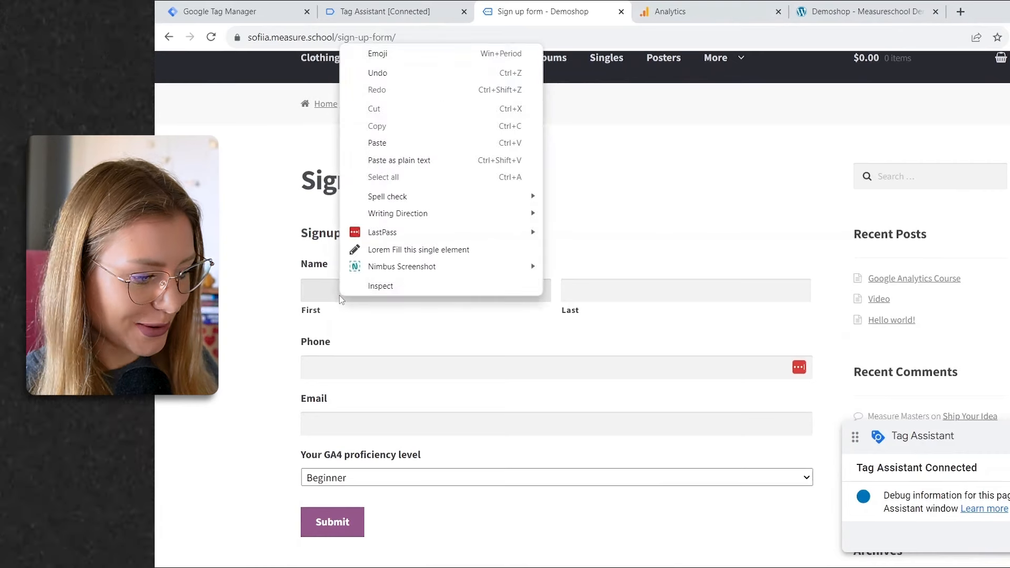
- Fill the sign-up form's name, phone and email fields with Lorem Fill placeholder data and submit the form
click(415, 250)
right_click(595, 288)
click(671, 494)
right_click(368, 375)
click(444, 329)
right_click(336, 426)
click(415, 381)
click(336, 525)
- Switch to Google Analytics and examine the newsletter_sign_up event's parameters in DebugView
click(670, 11)
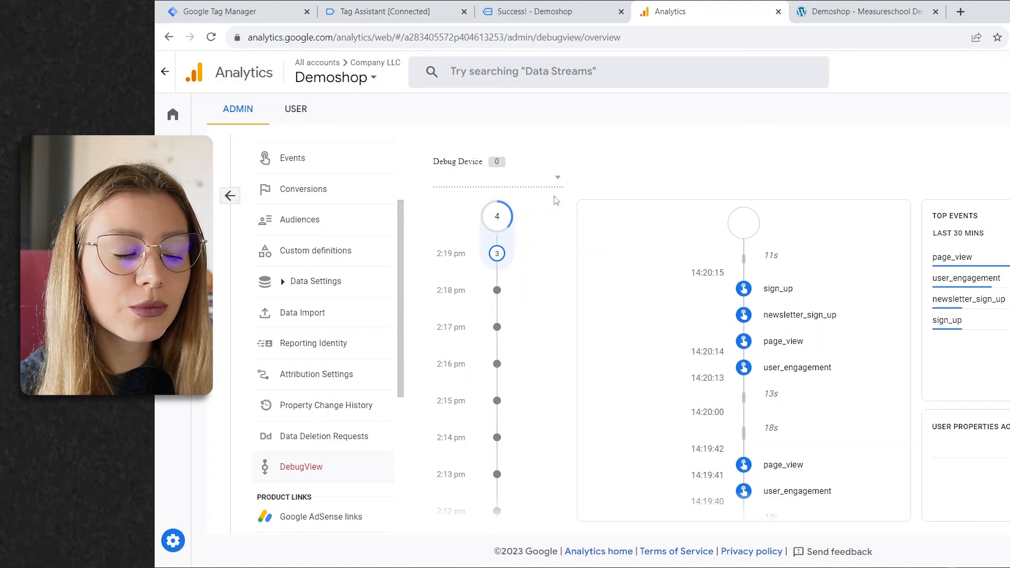
click(800, 320)
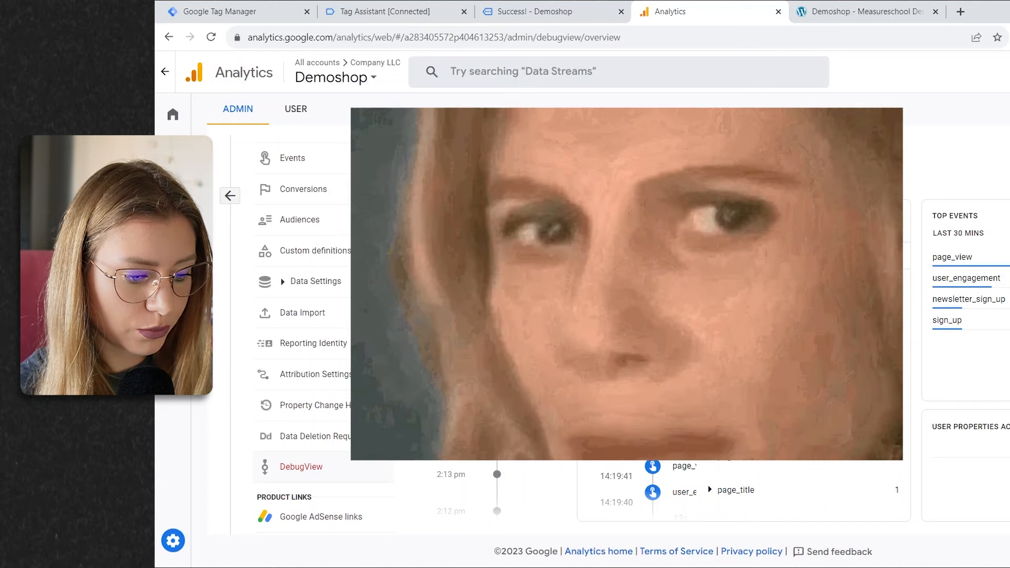
click(617, 296)
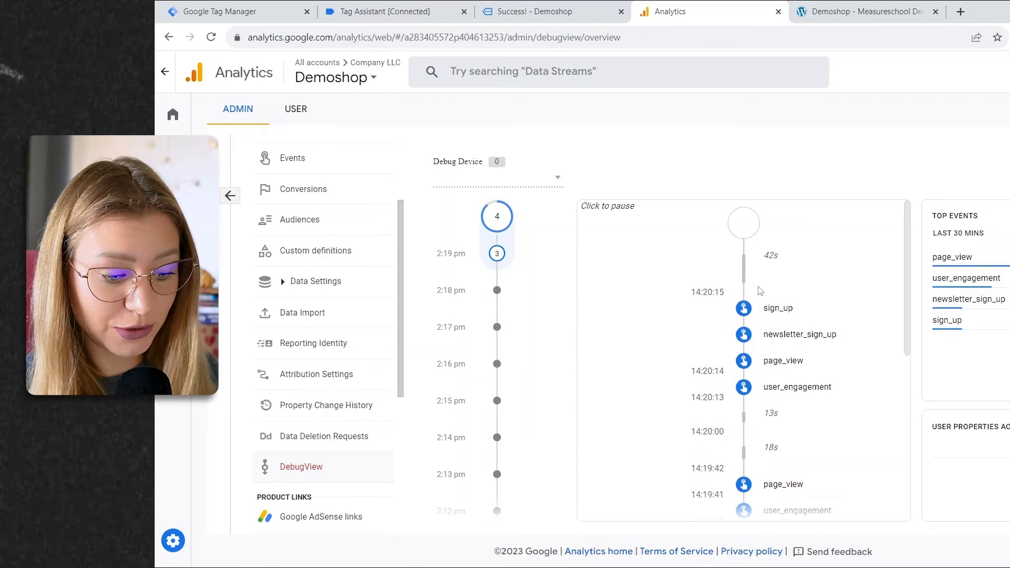
click(790, 339)
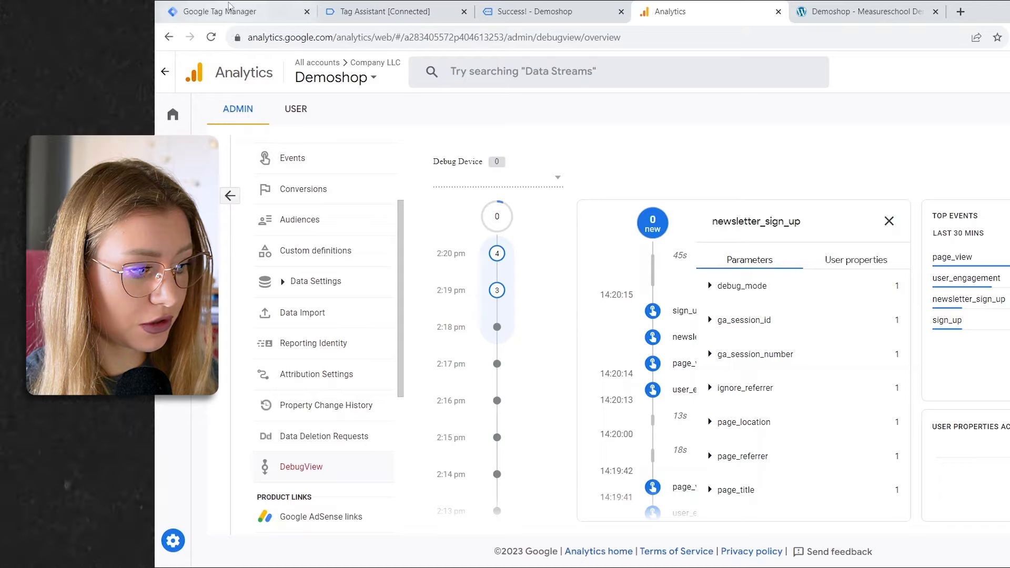
- Switch to Google Tag Manager and review the configuration of the GA4 - Event - Sign Up tag
click(229, 7)
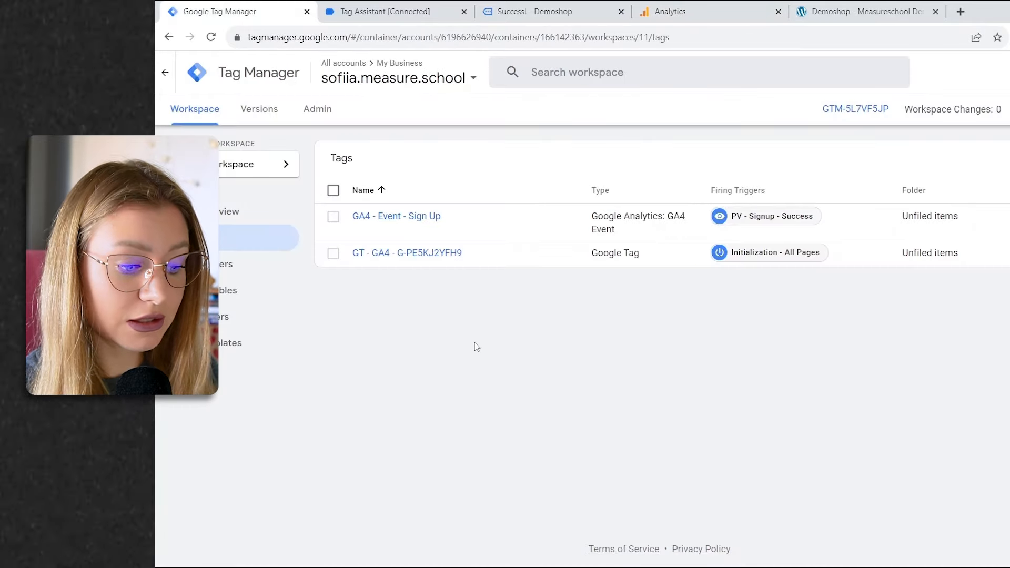
click(406, 228)
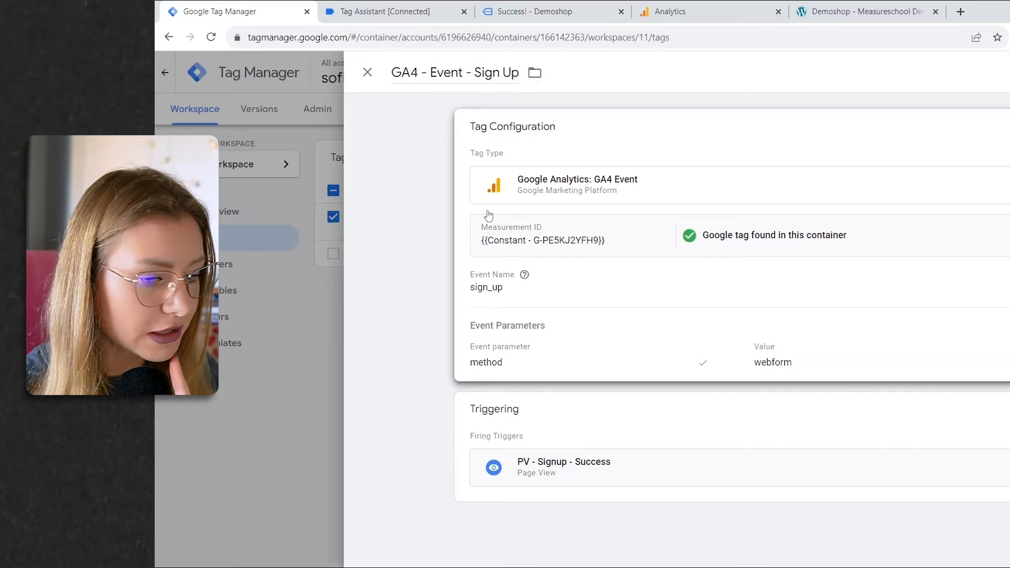
- Review the newsletter_sign_up and contact_page_view custom event configurations in the Google Analytics property's event settings
click(667, 11)
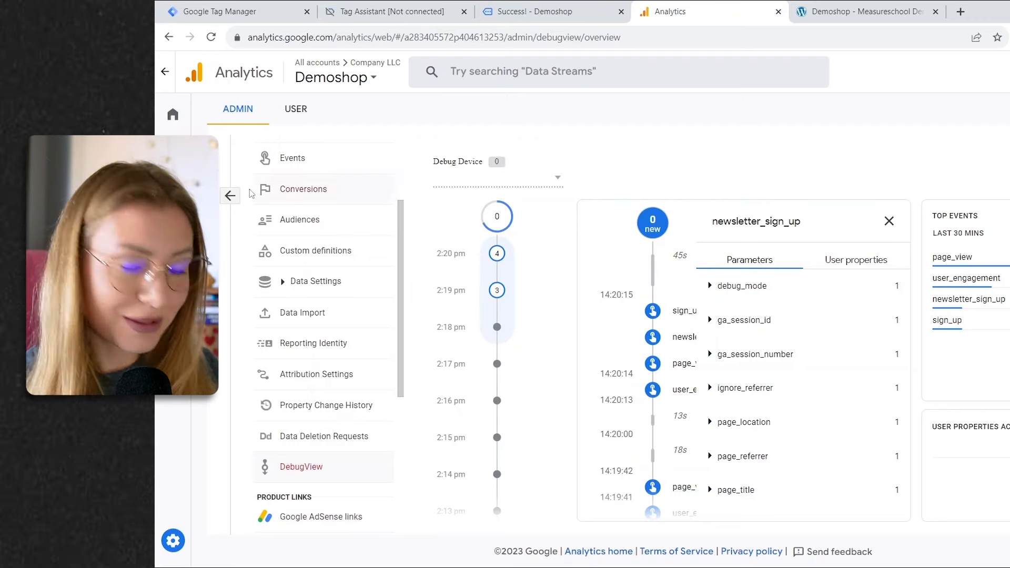
click(231, 196)
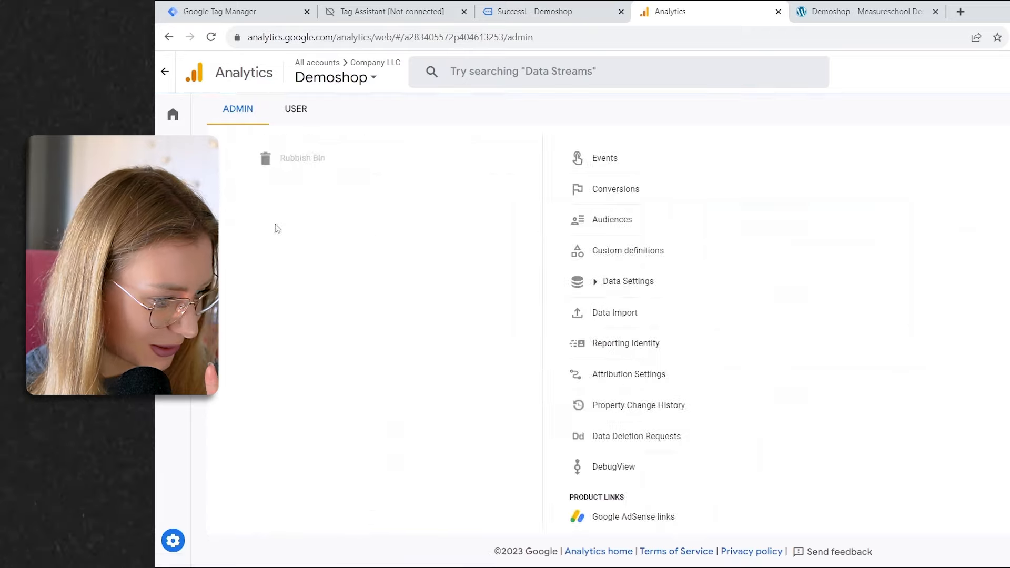
click(643, 296)
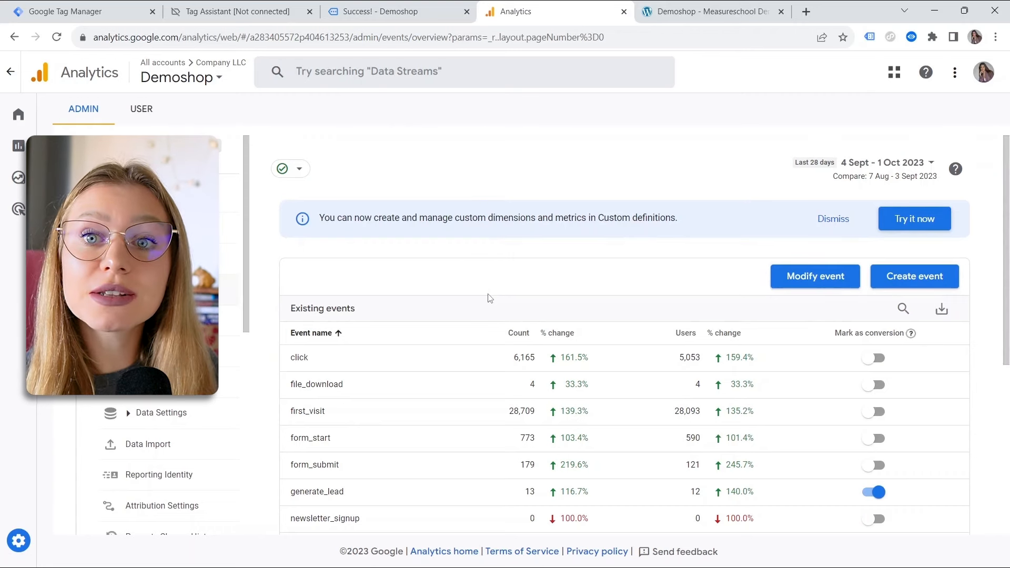
click(893, 283)
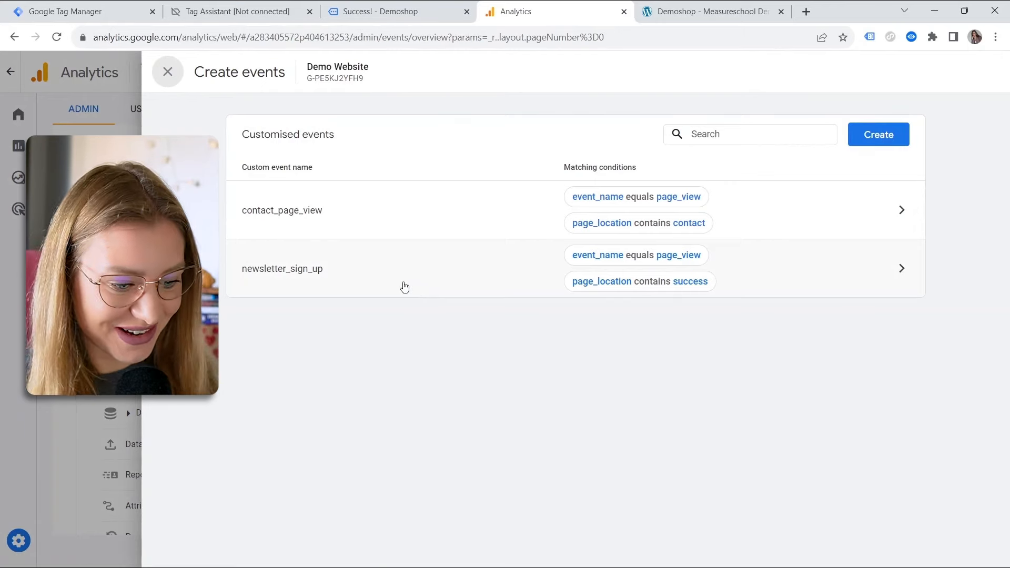
click(405, 287)
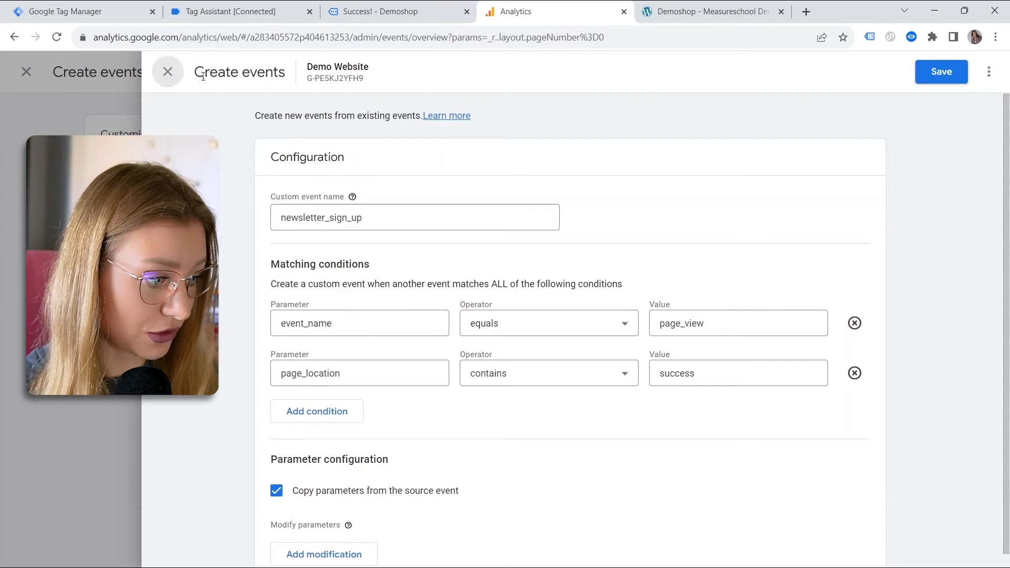
click(168, 72)
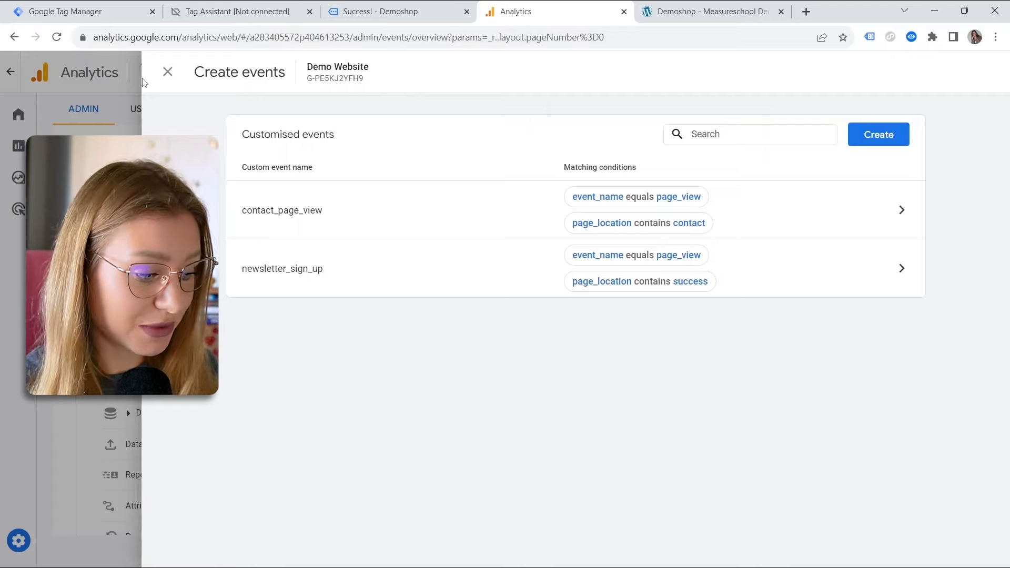
click(301, 215)
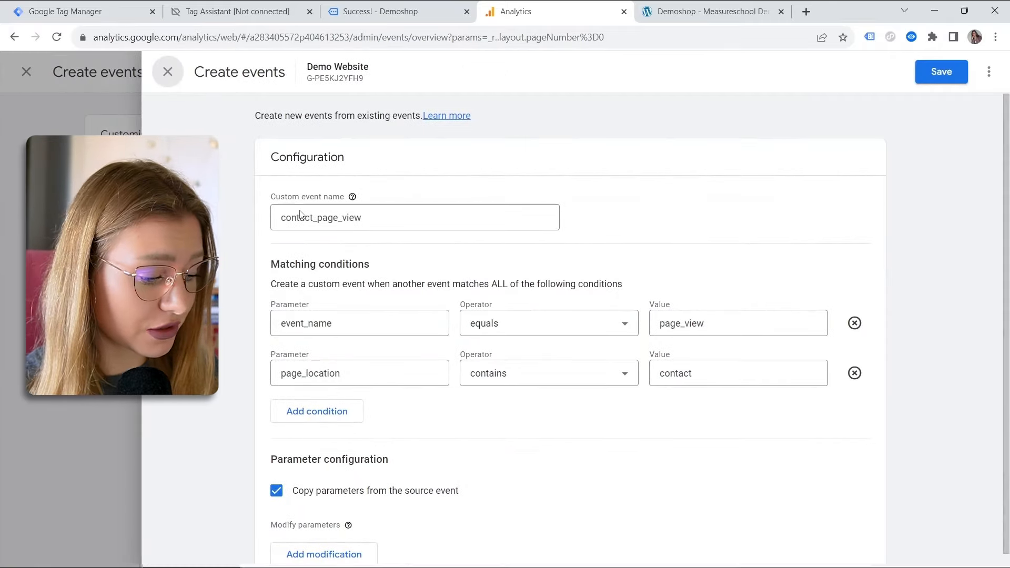
- Switch to the Demoshop site and visit the Contact Us page to view its signup form
click(394, 12)
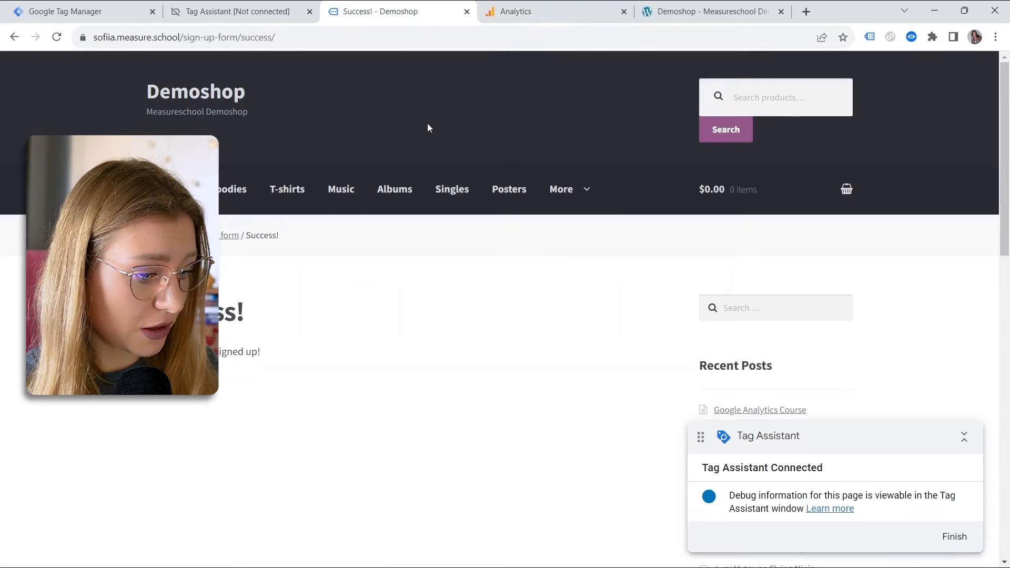
mouse_move(582, 191)
click(587, 294)
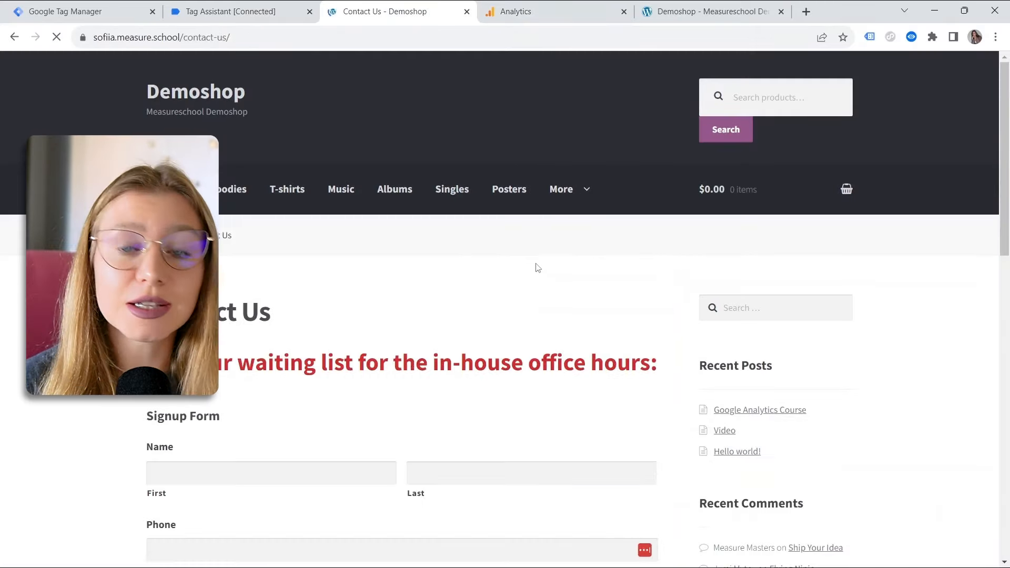
scroll(419, 216, down, 2)
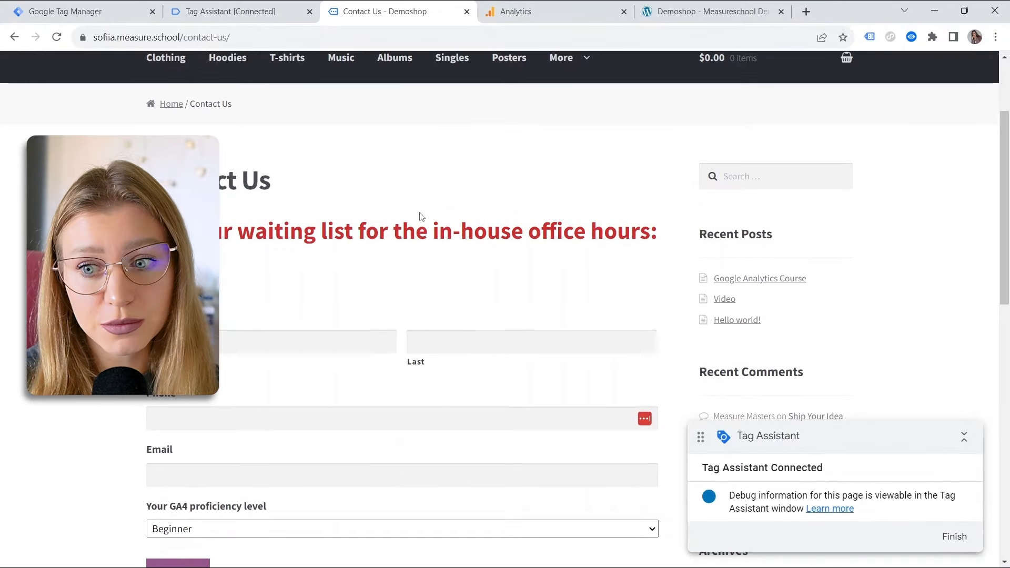
- Compare the contact_page_view event's matching conditions in Google Analytics with the Contact Us page address, and save the event
click(526, 12)
click(402, 223)
click(425, 189)
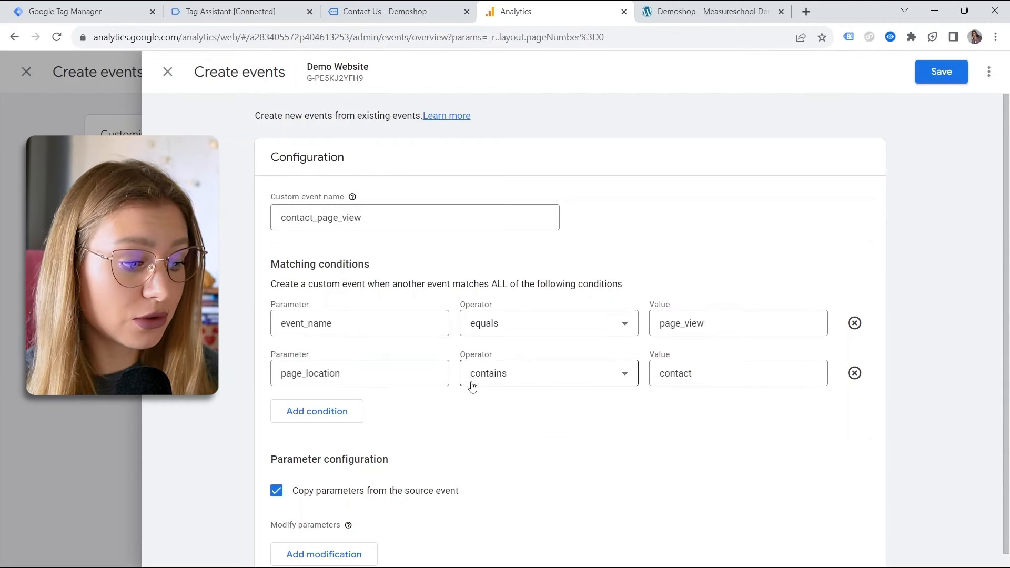
click(379, 11)
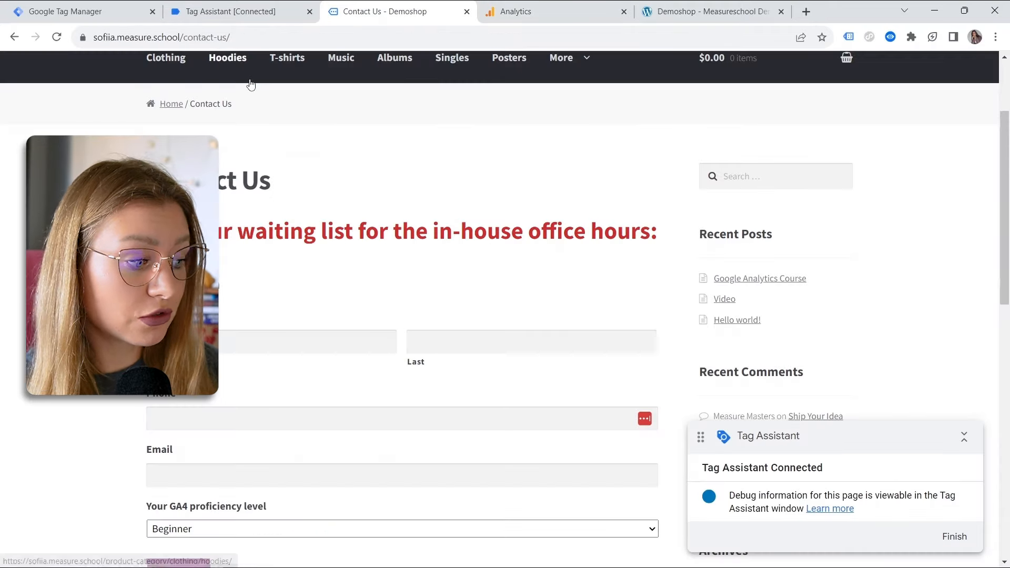
click(508, 11)
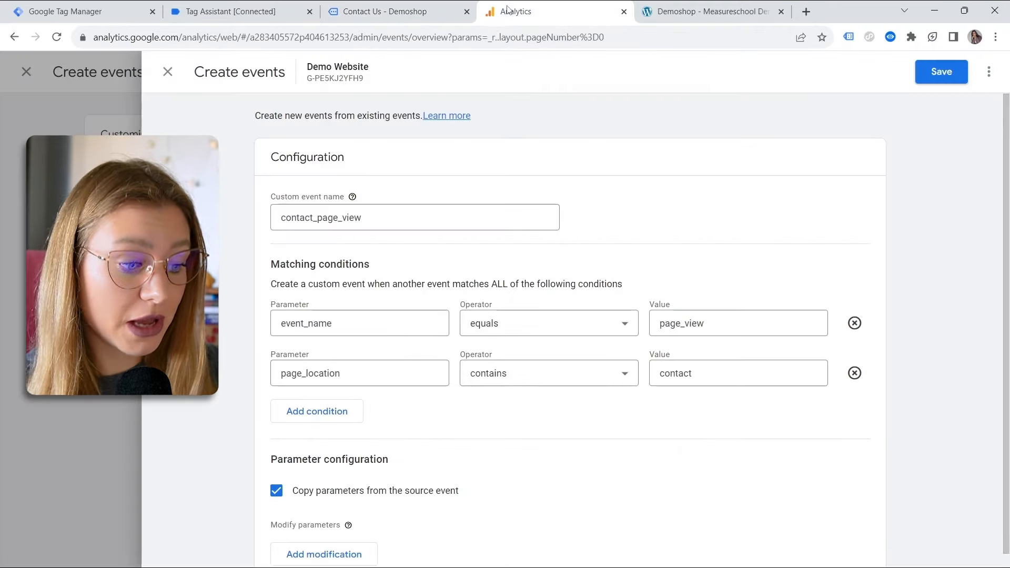
click(938, 79)
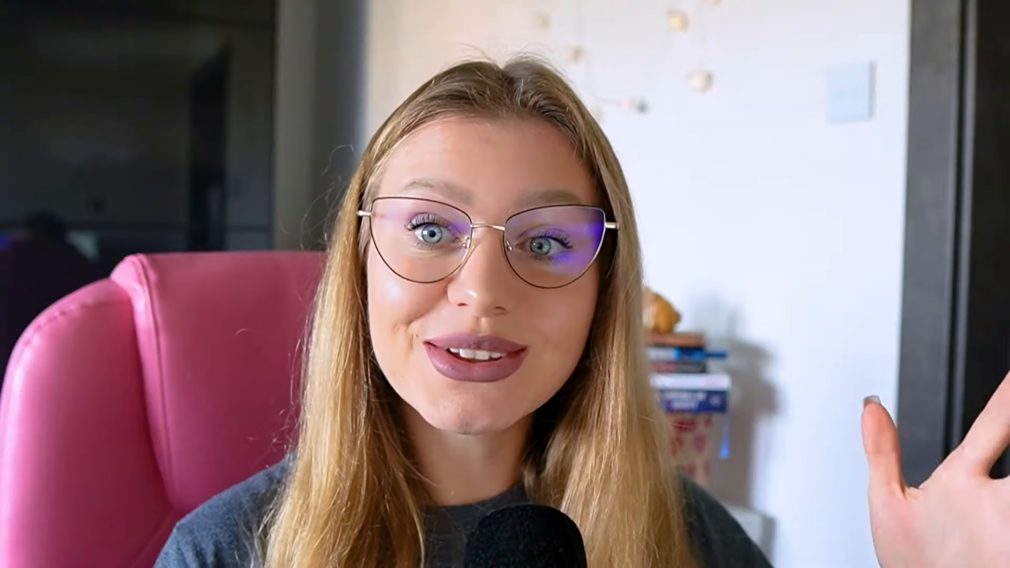
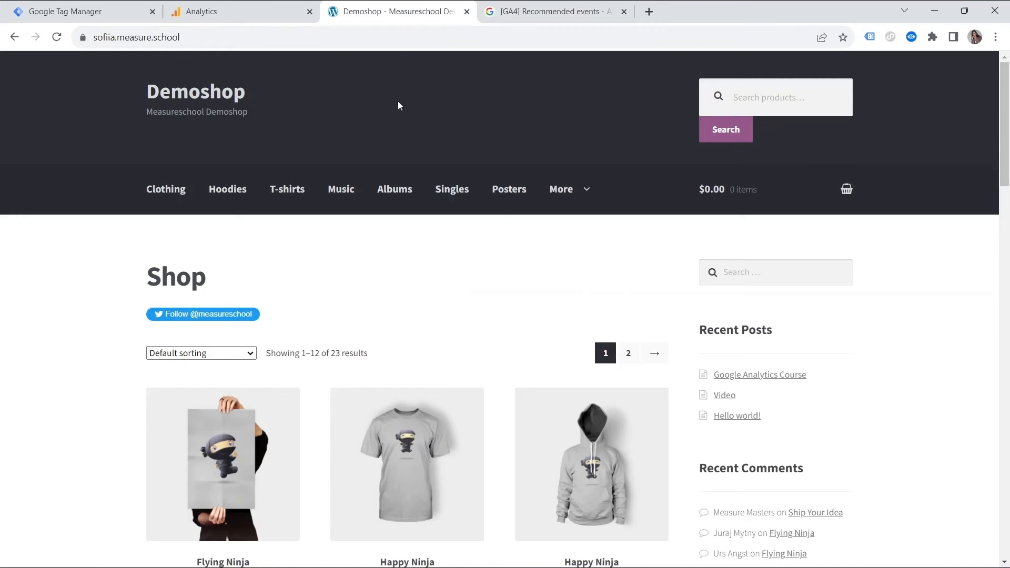
- Enable the Click Element, Click Classes, Click ID, Click Target, Click URL and Click Text built-in variables in Google Tag Manager
click(79, 11)
click(83, 292)
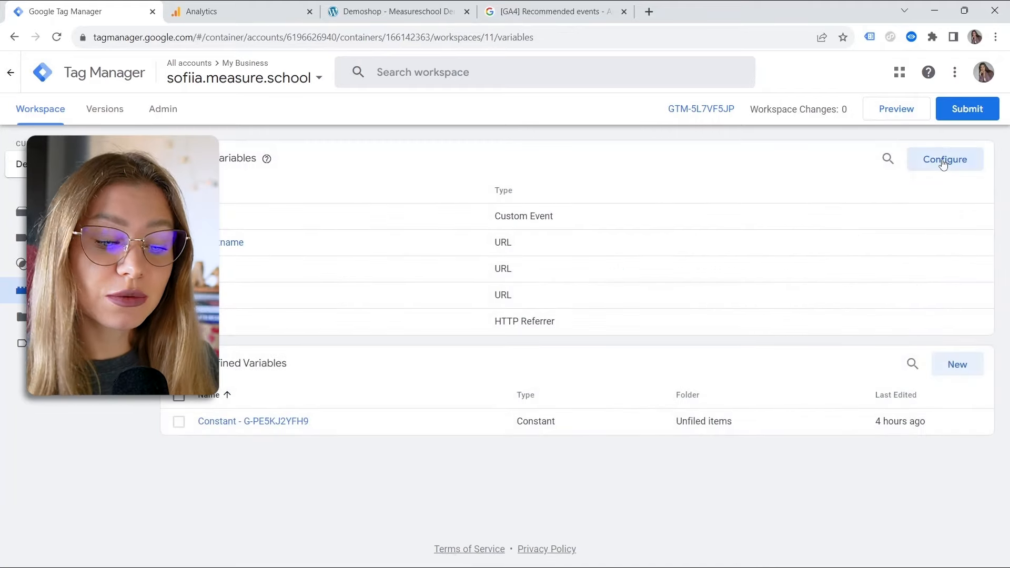
click(943, 164)
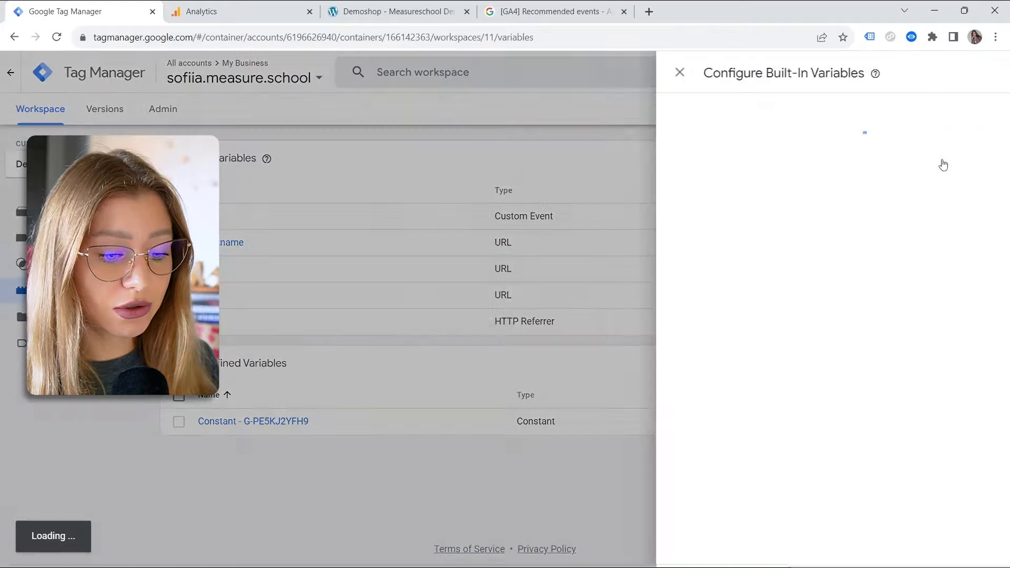
scroll(708, 192, down, 3)
scroll(706, 187, down, 5)
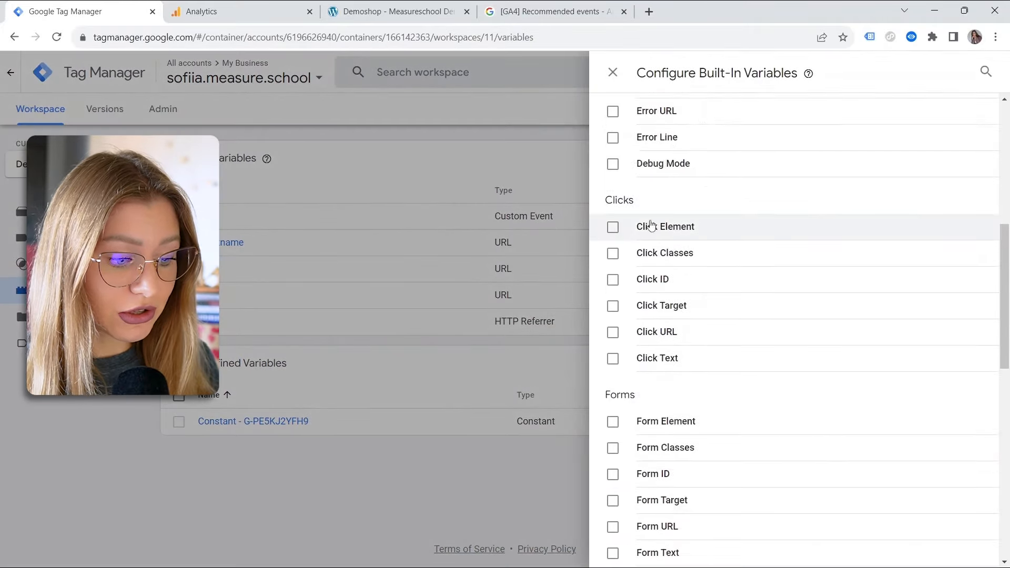
click(612, 228)
click(612, 255)
click(613, 282)
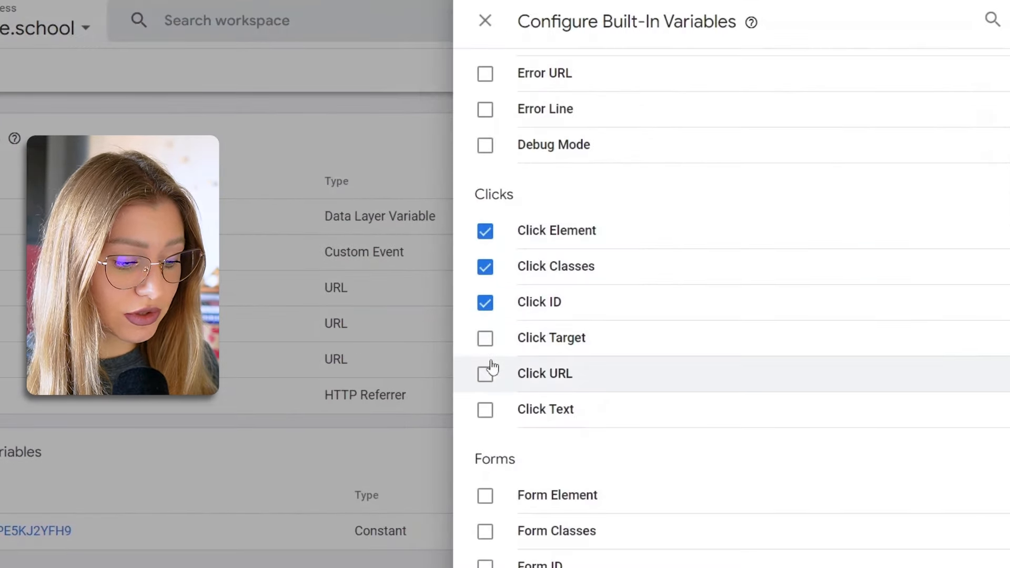
click(485, 339)
click(485, 374)
click(486, 410)
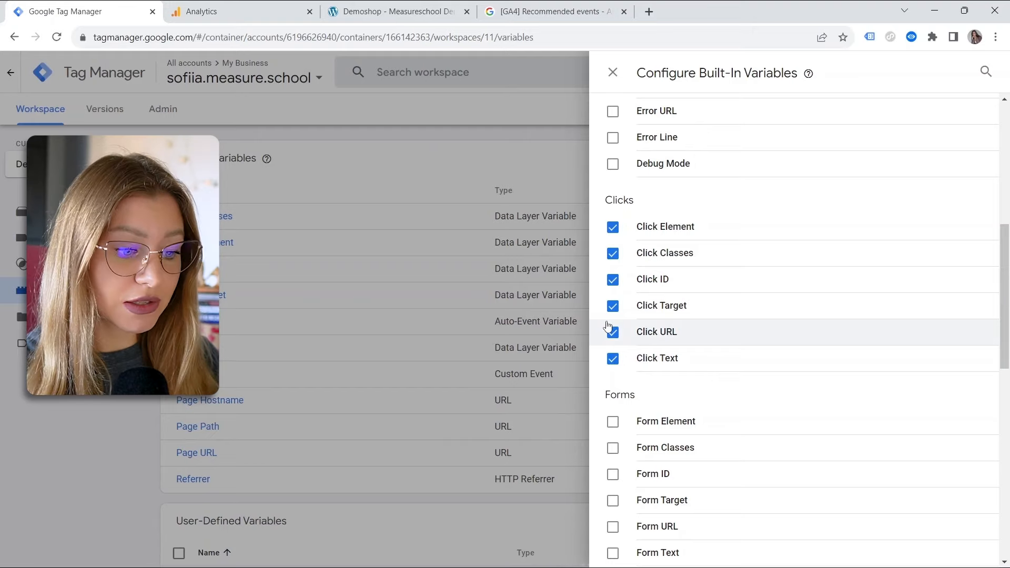
click(613, 72)
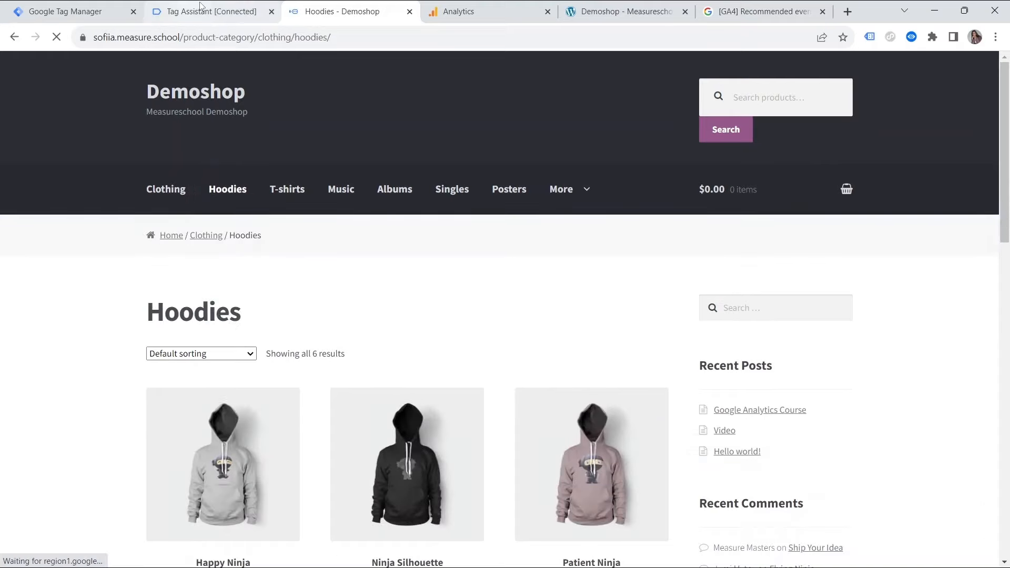
- Switch to Tag Assistant and examine the variable values of the Link Click event on the Demoshop home page
key(ctrl+shift+Tab)
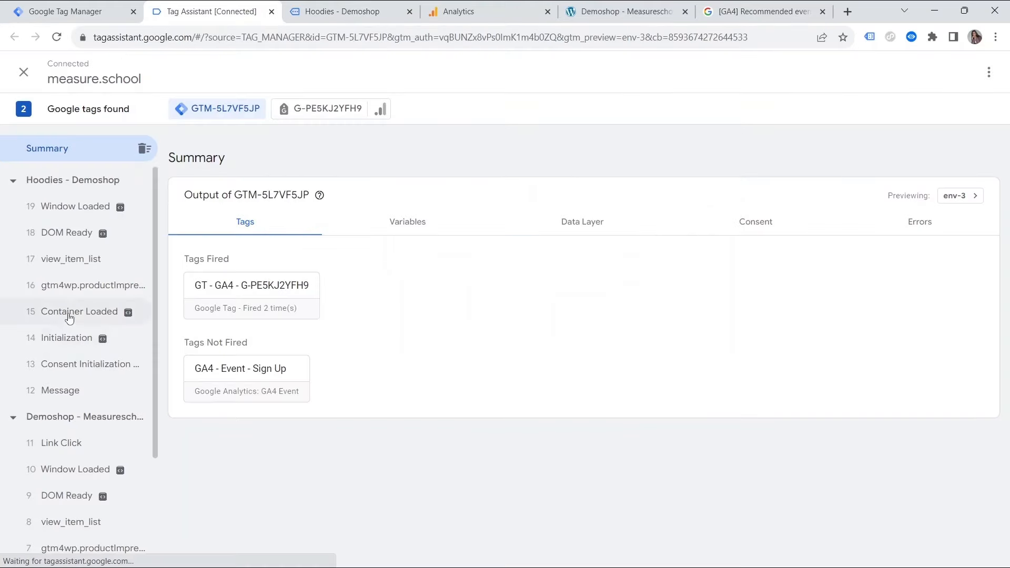
scroll(69, 318, down, 3)
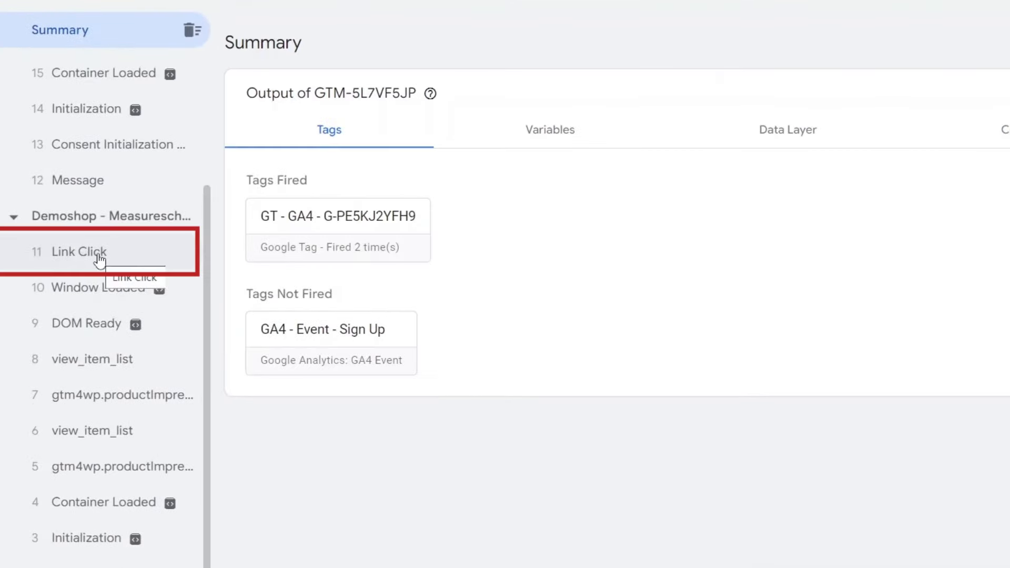
click(100, 258)
click(550, 130)
scroll(619, 413, down, 5)
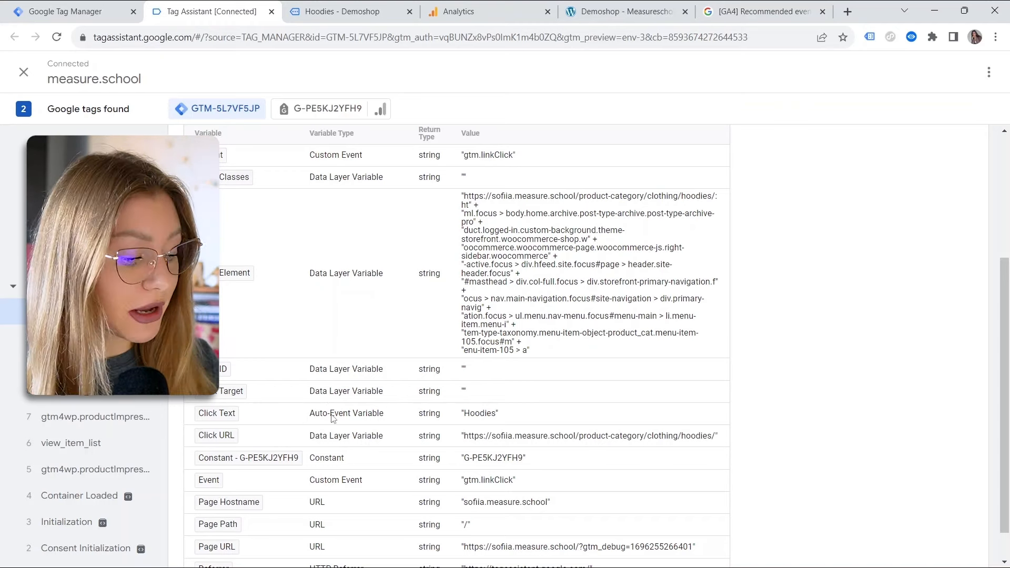
- Switch to Google Tag Manager and create a Click - Just Links trigger that fires on some link clicks
click(74, 15)
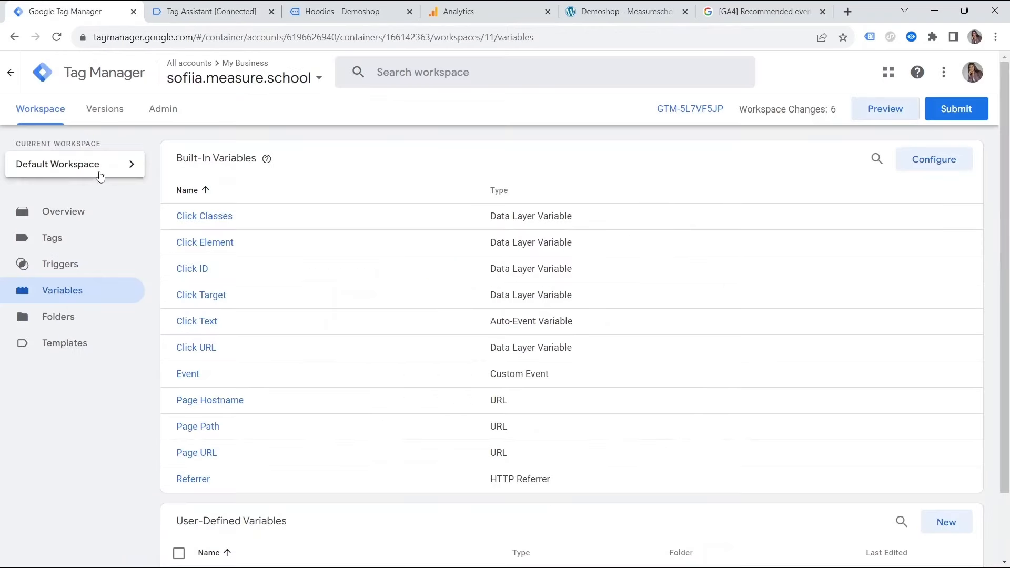
click(111, 263)
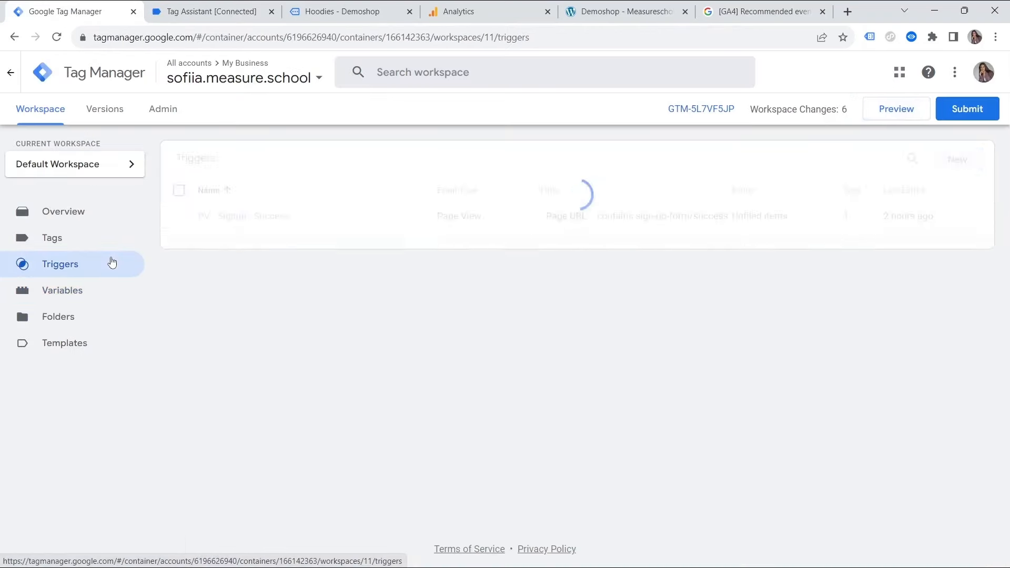
click(955, 160)
click(600, 193)
click(681, 416)
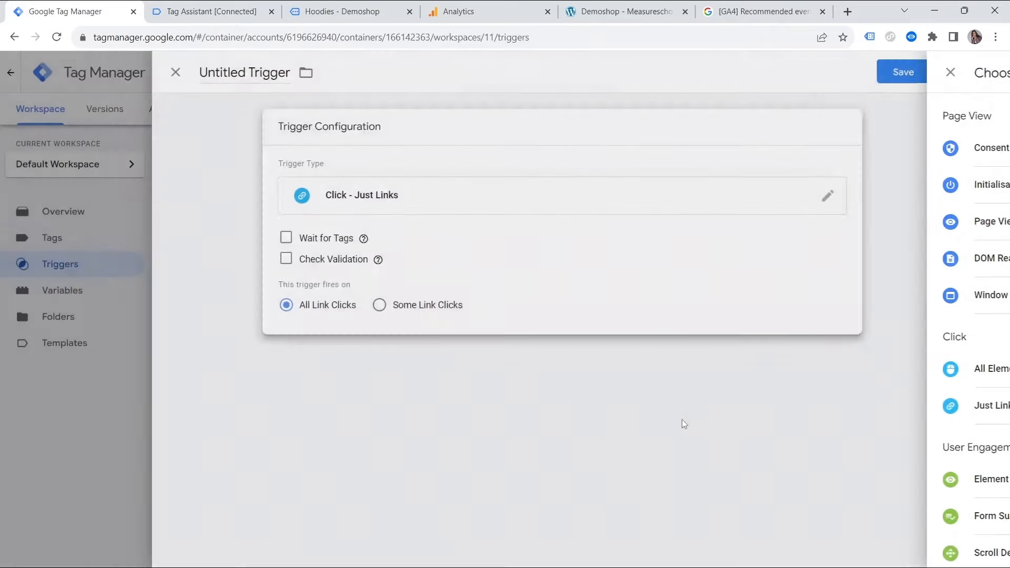
click(424, 307)
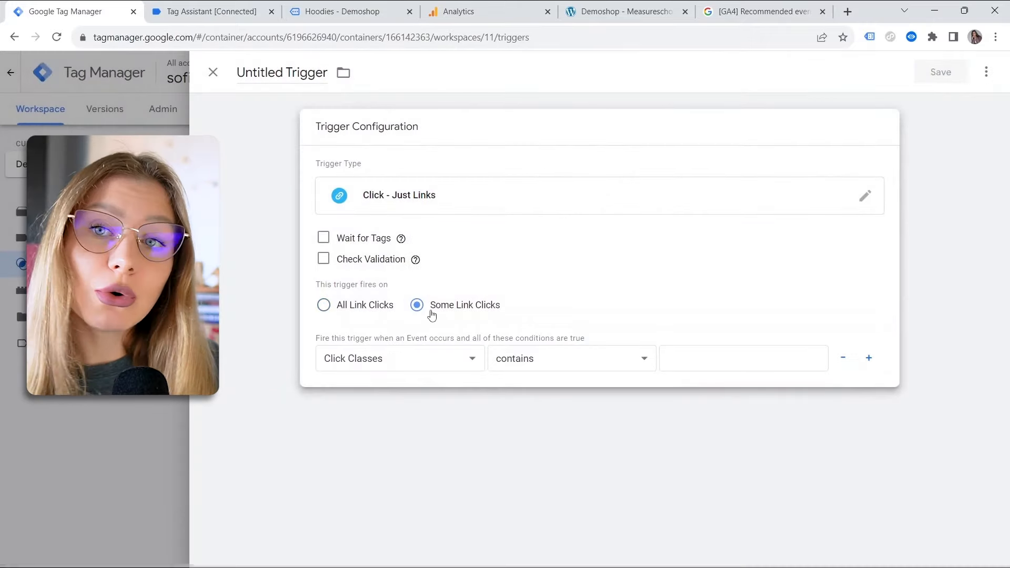
- Set the trigger condition to Click Text contains Hoodies, copying the text value from the Link Click variables in Tag Assistant
click(435, 360)
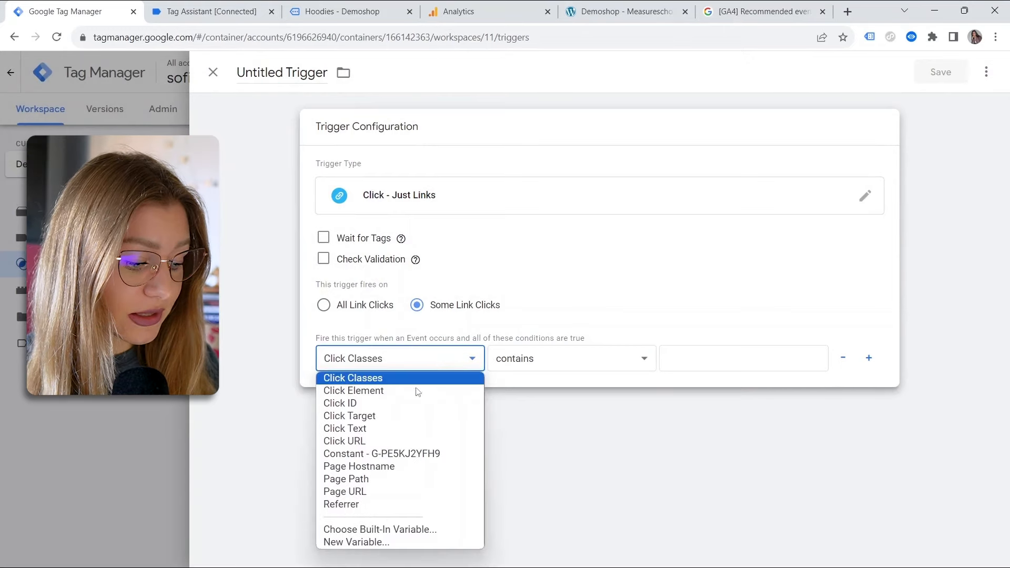
click(415, 429)
click(256, 8)
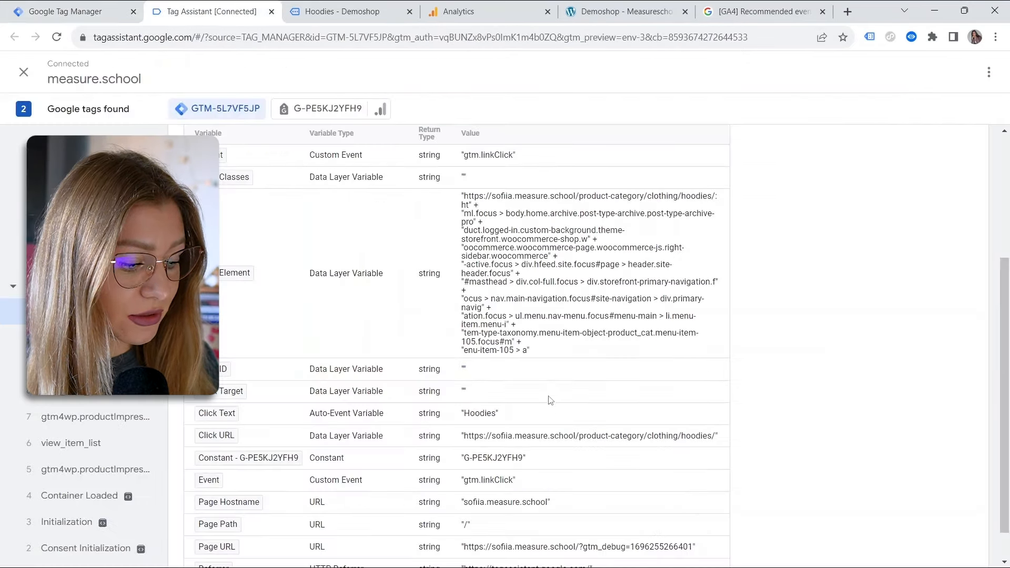
drag(464, 415, 497, 415)
key(ctrl+c)
click(74, 11)
click(692, 361)
key(ctrl+v)
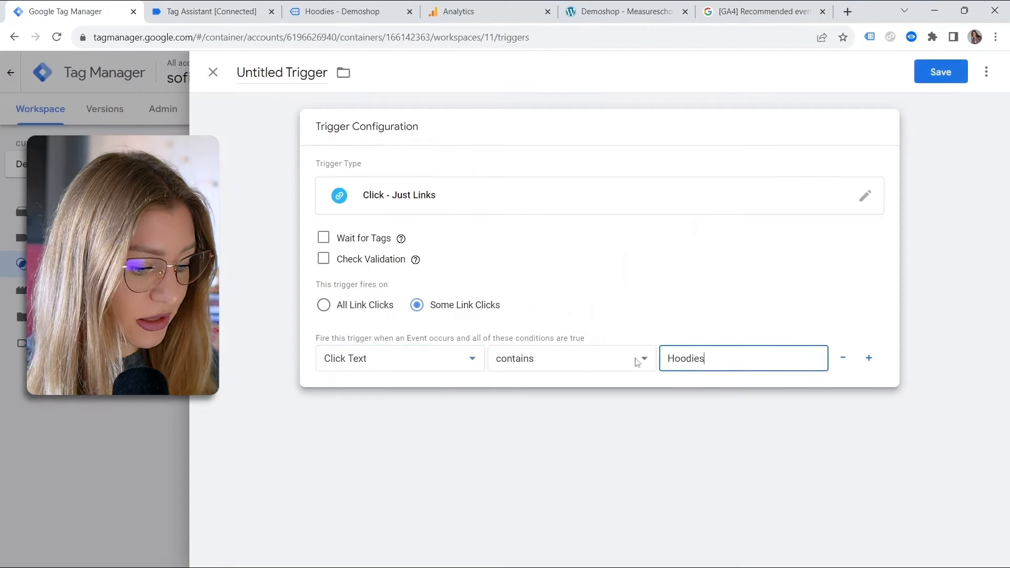
- Name the trigger Link Click - Hoodies and save it
click(294, 78)
click(294, 74)
key(BackSpace)
text(Link Click - Hoodies)
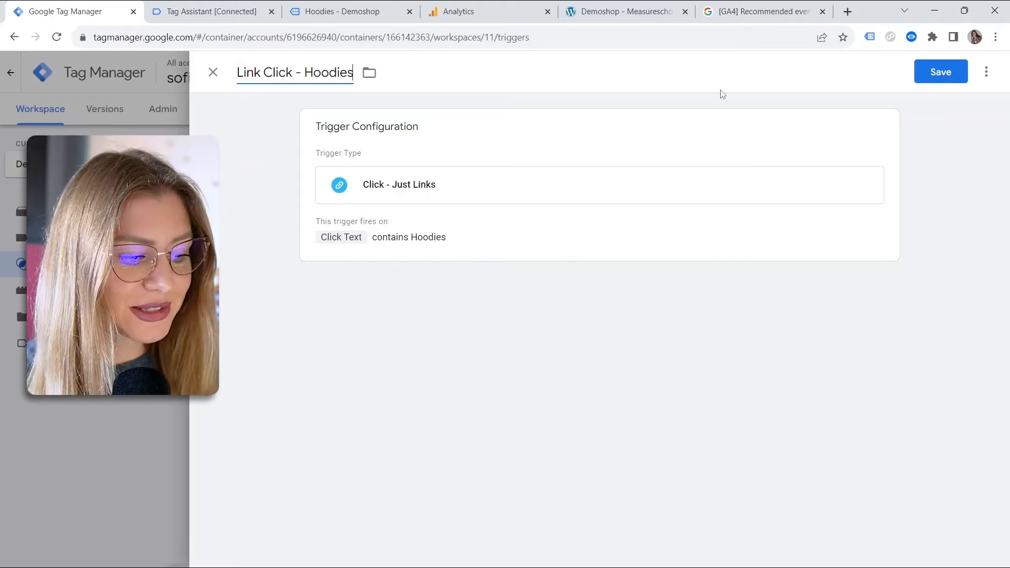
click(928, 77)
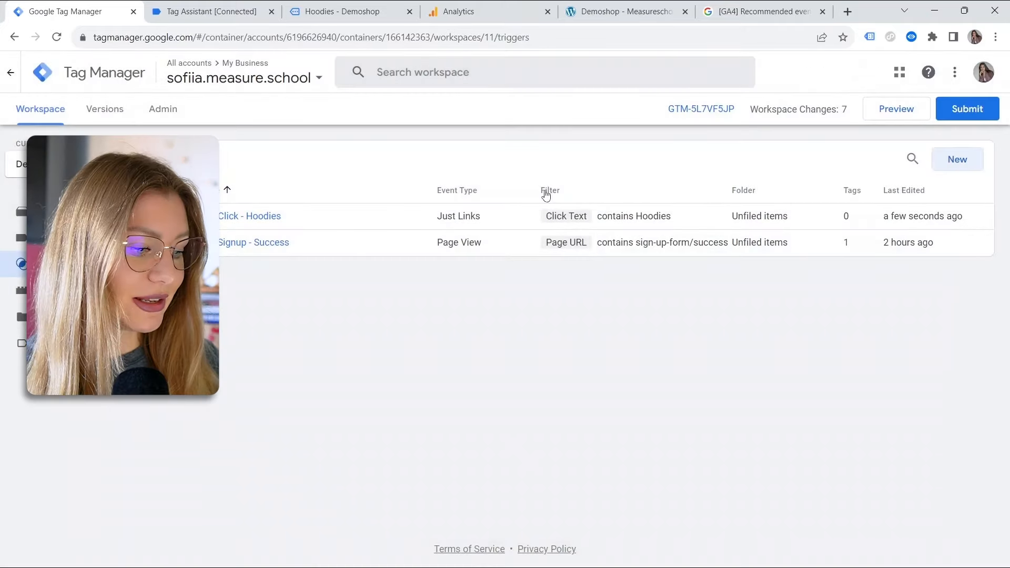
- Create a new tag of type Google Analytics: GA4 Event
click(110, 239)
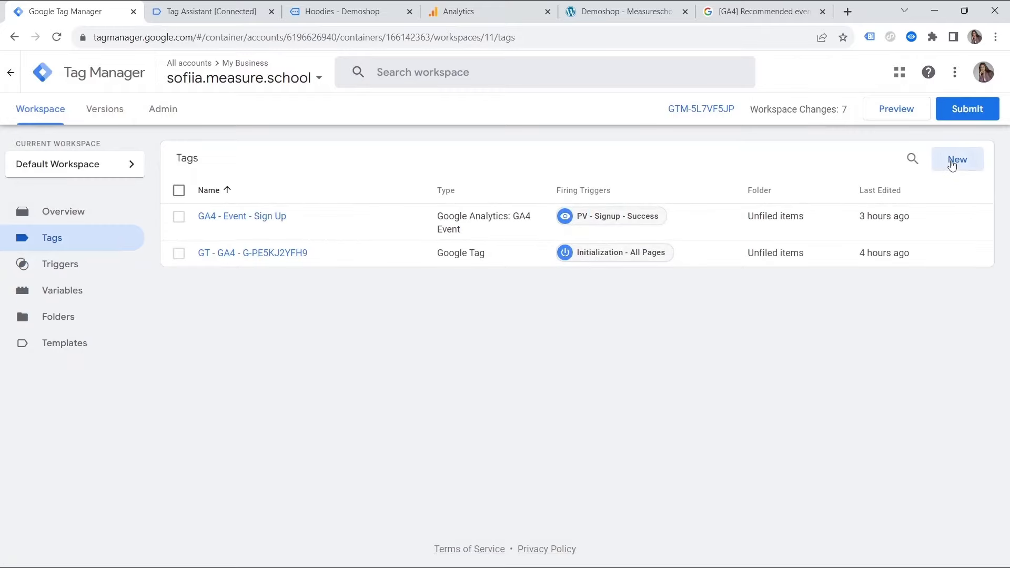
click(957, 159)
click(658, 181)
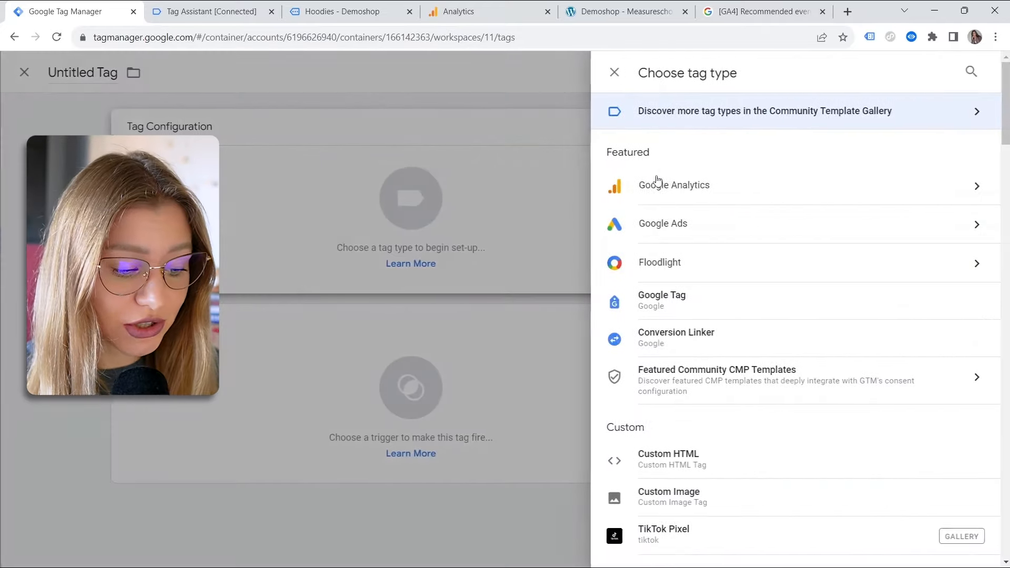
click(664, 189)
click(693, 200)
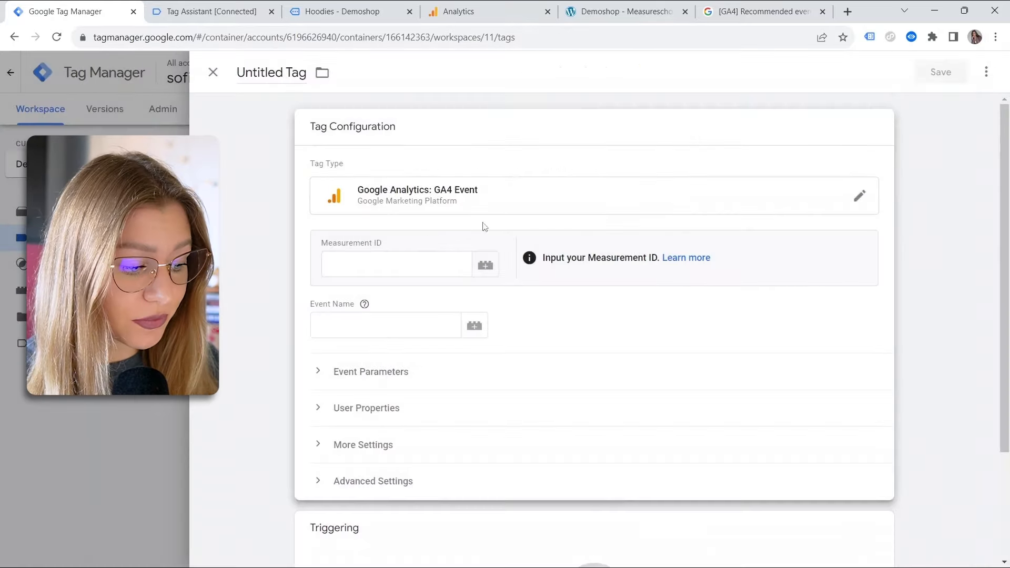
- Set the tag's measurement ID to the Constant - G-PE5KJ2YFH9 variable and its event name to menu_item_click
click(485, 265)
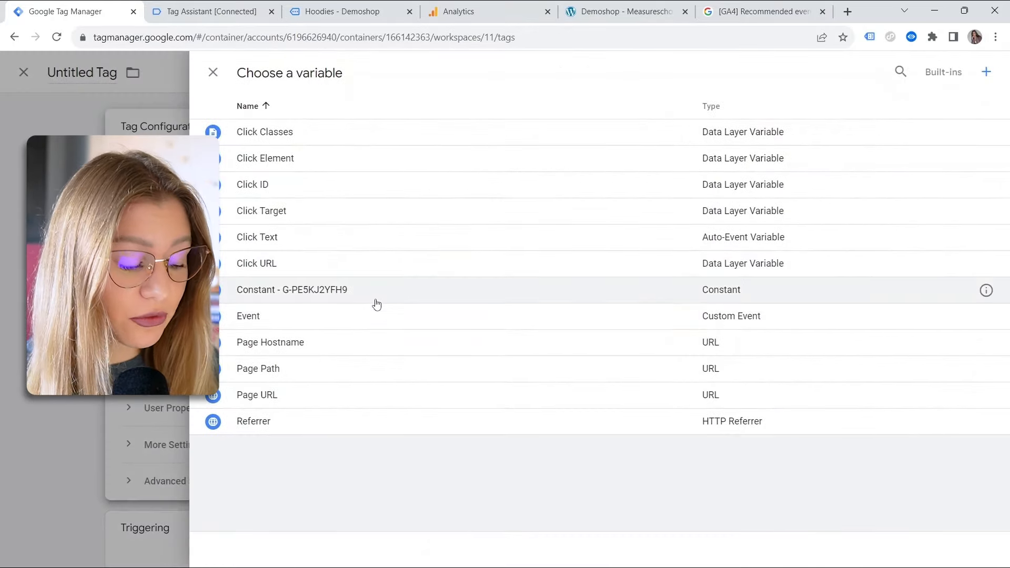
click(374, 298)
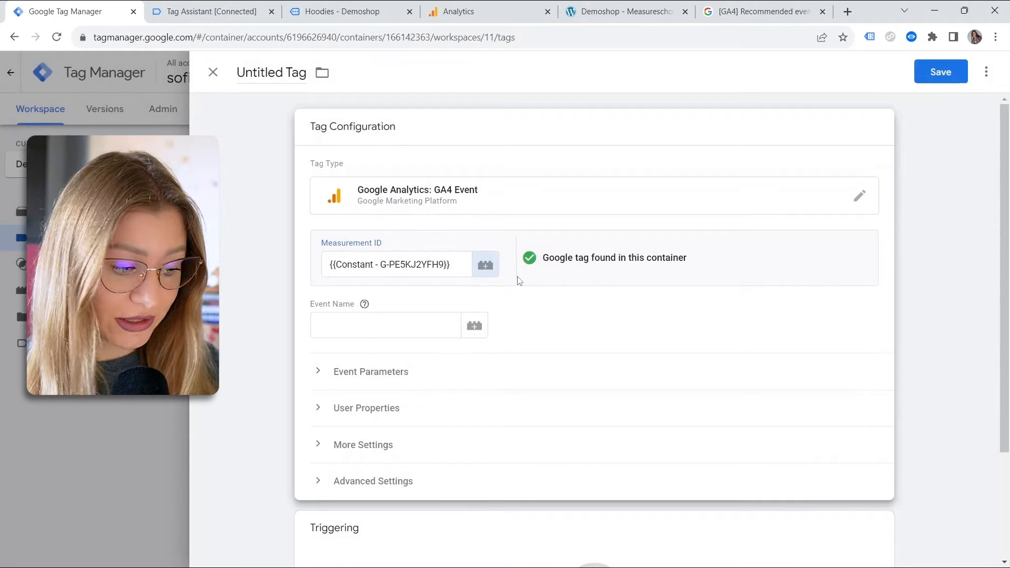
click(318, 326)
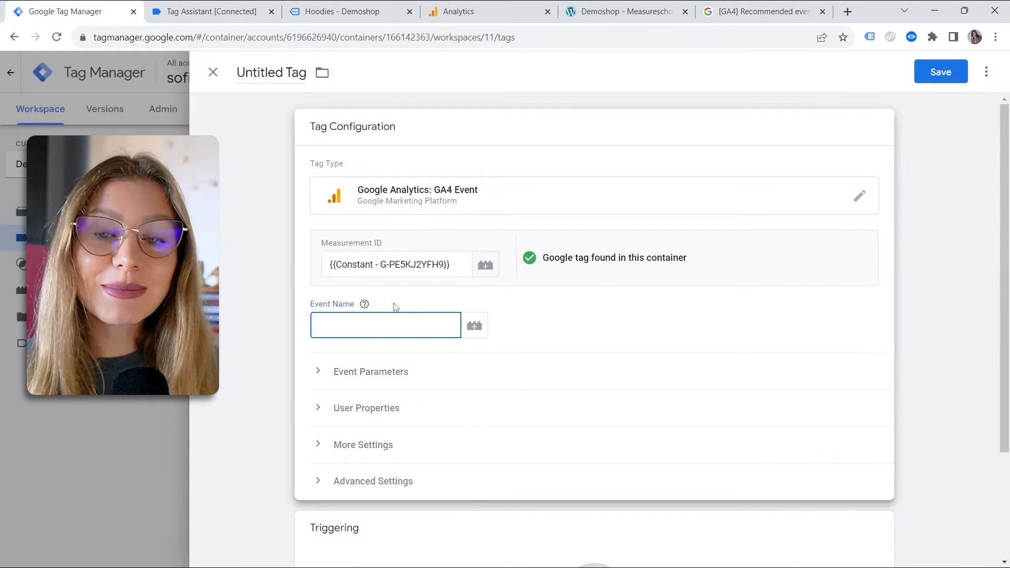
text(menu_item_click)
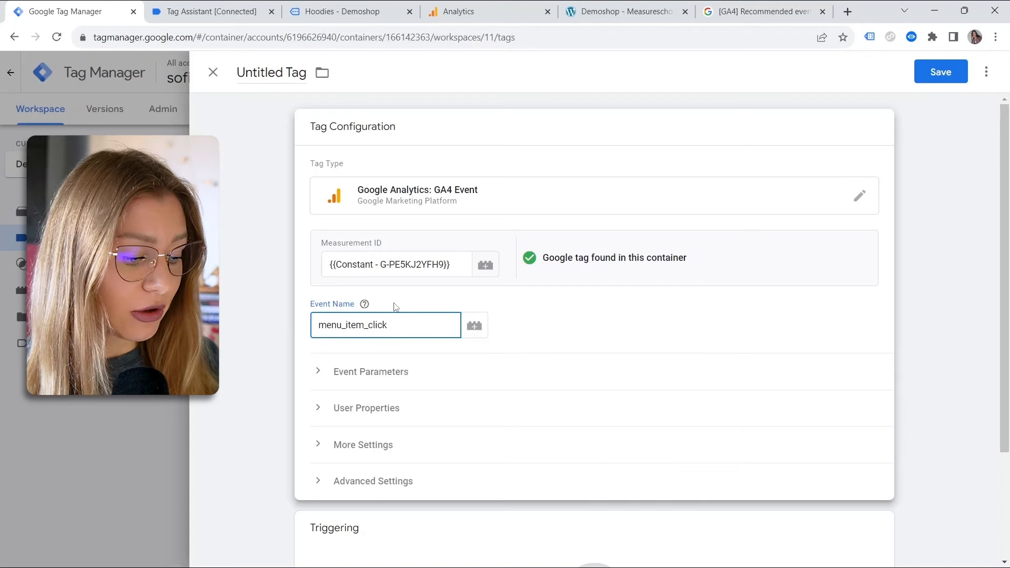
- Add event parameter clicked_menu_item with value Click Text, assign the Link Click - Hoodies trigger, and save the tag as GA4 - Event - Menu Item Click
click(379, 376)
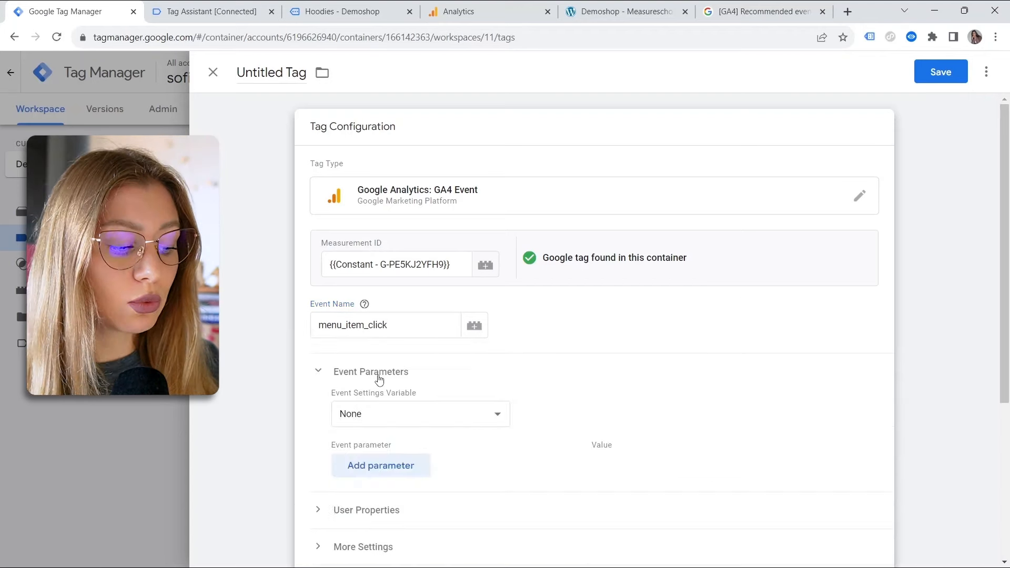
scroll(379, 378, down, 1)
click(382, 402)
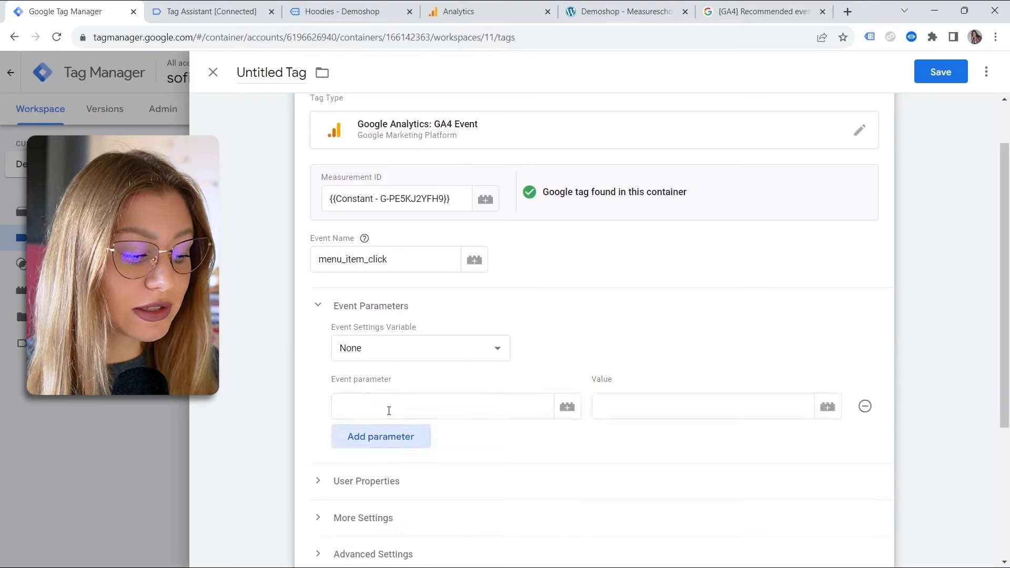
click(383, 406)
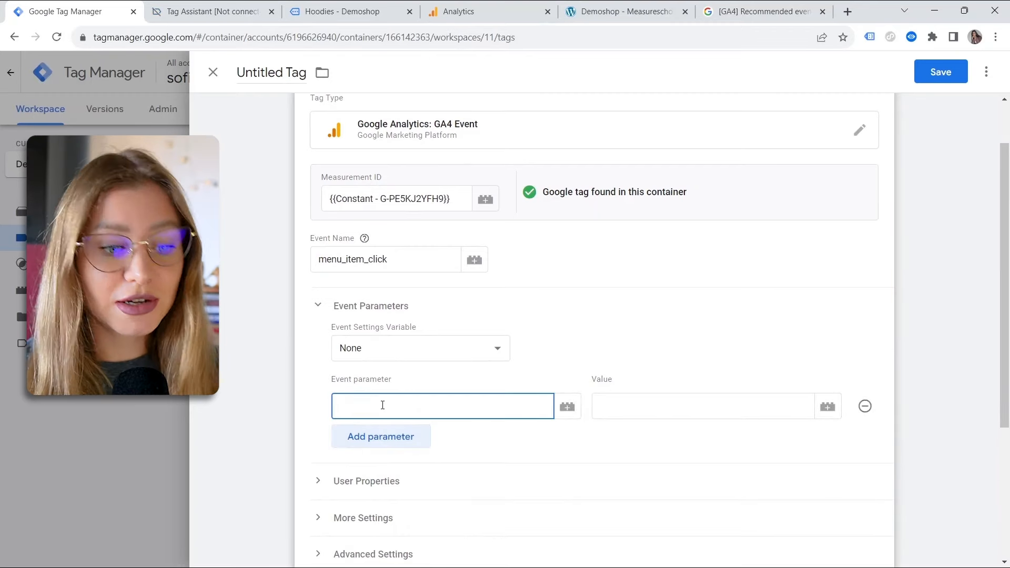
text(clicked_menu_item)
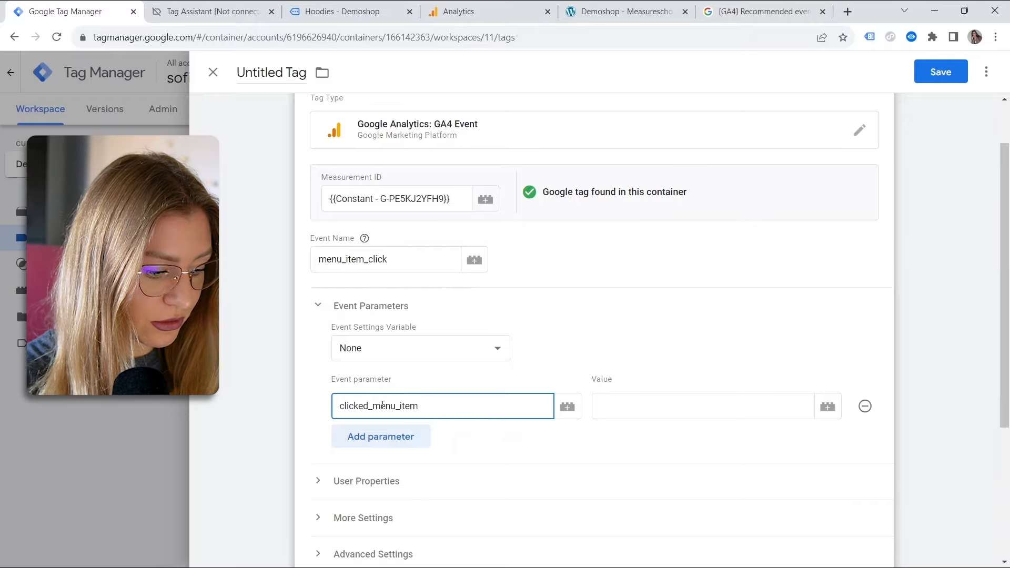
click(820, 412)
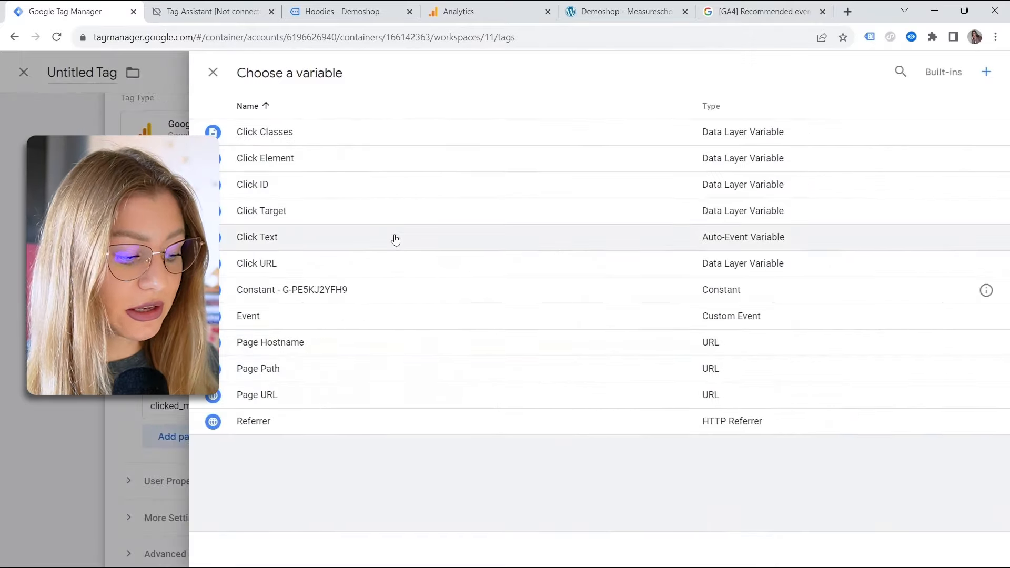
click(395, 238)
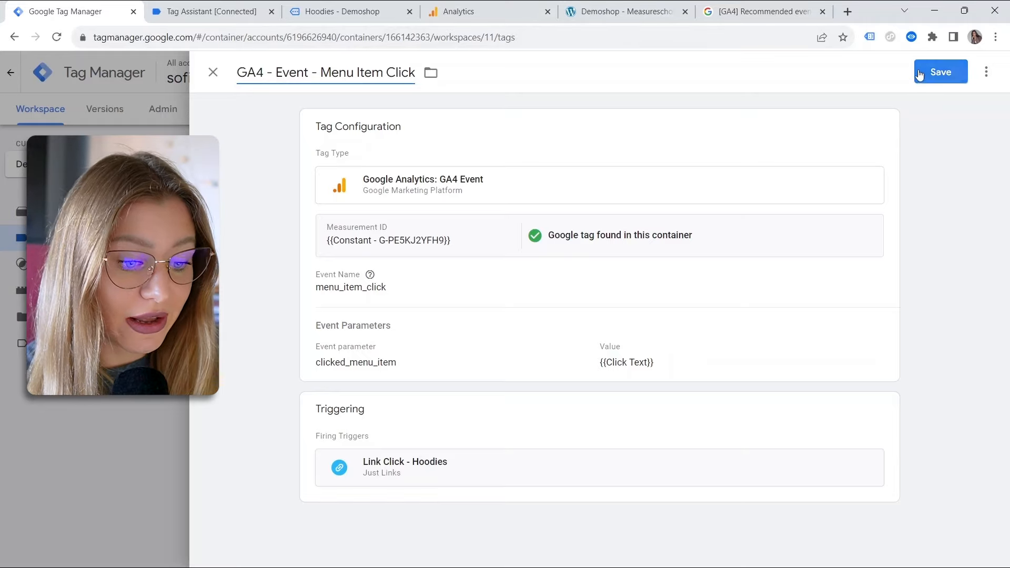
click(920, 71)
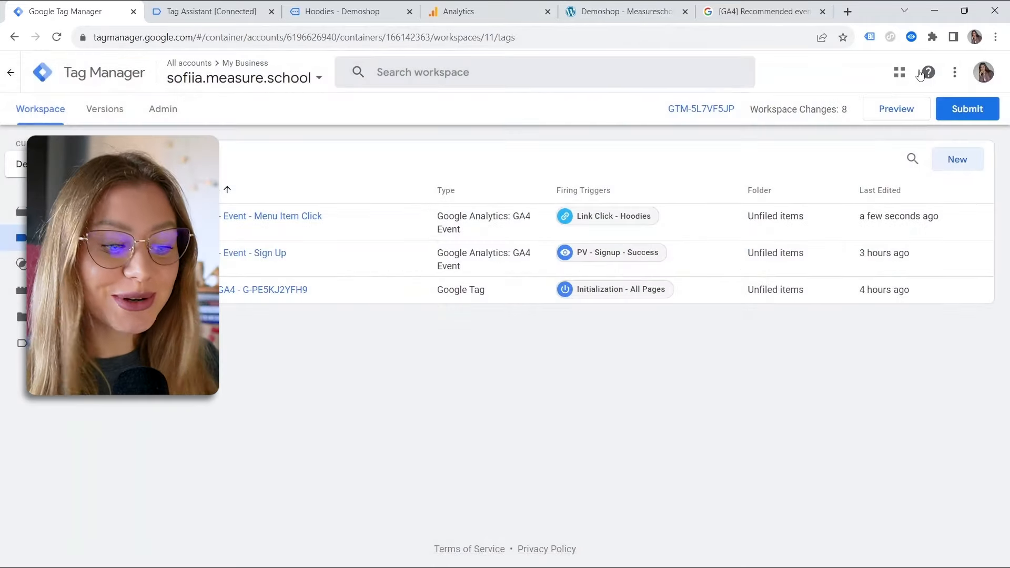
- Preview the container, open Hoodies from the Demoshop navigation, and check which tags fired on the first Link Click event in Tag Assistant
click(892, 117)
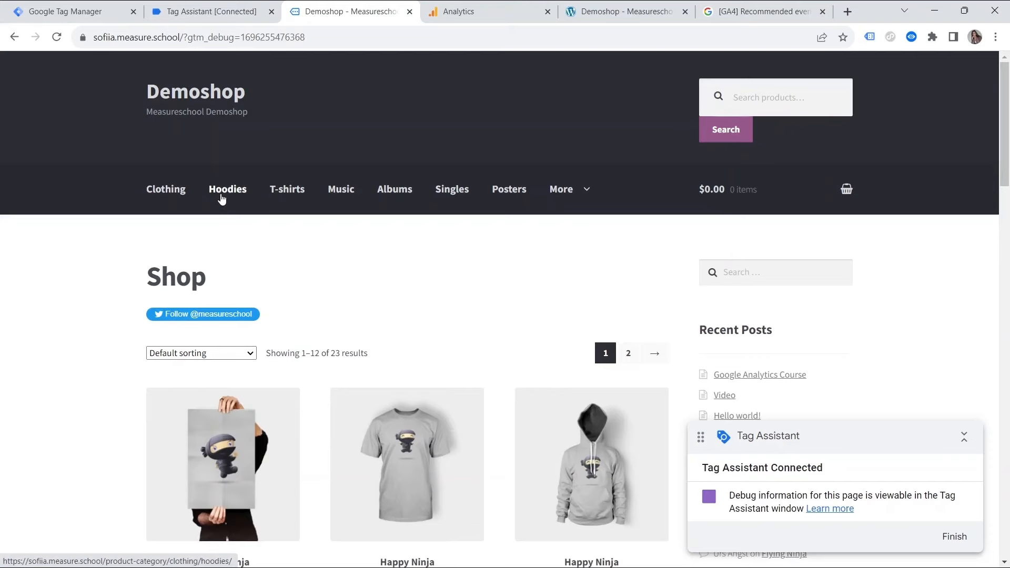
click(220, 192)
click(220, 11)
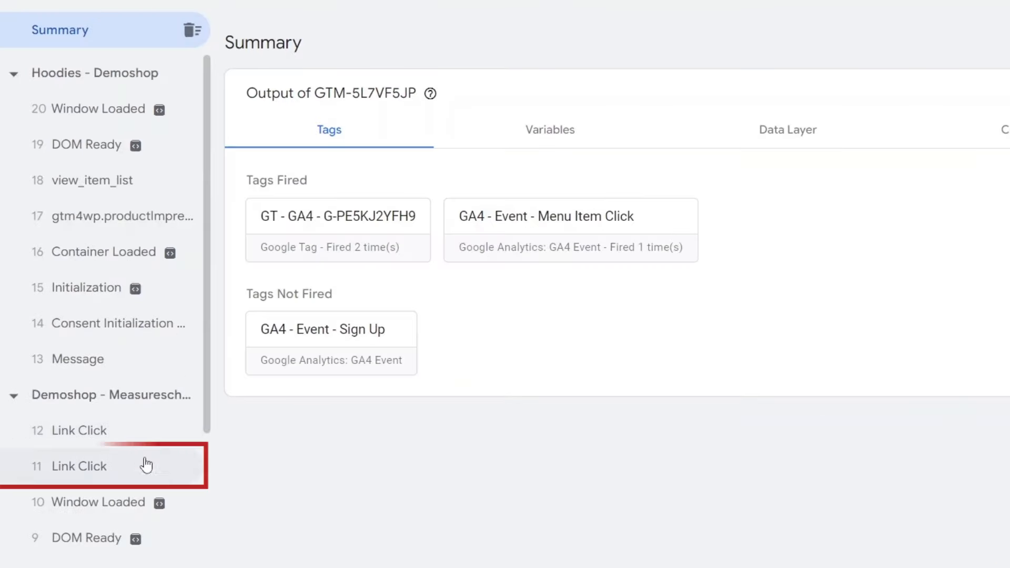
click(144, 457)
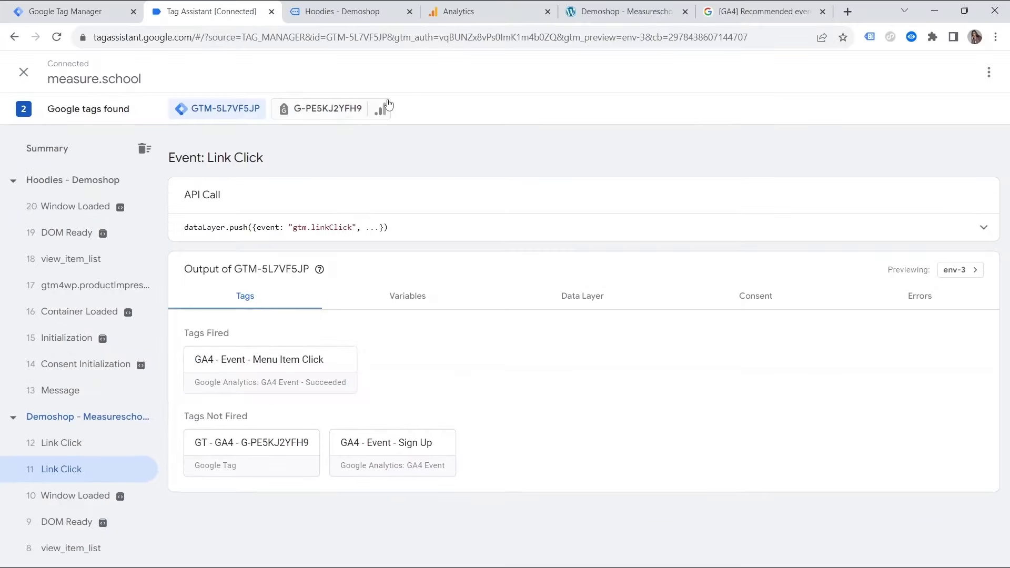
- Open DebugView in Google Analytics and examine the clicked_menu_item parameter value of the menu_item_click event
click(468, 11)
scroll(510, 417, down, 3)
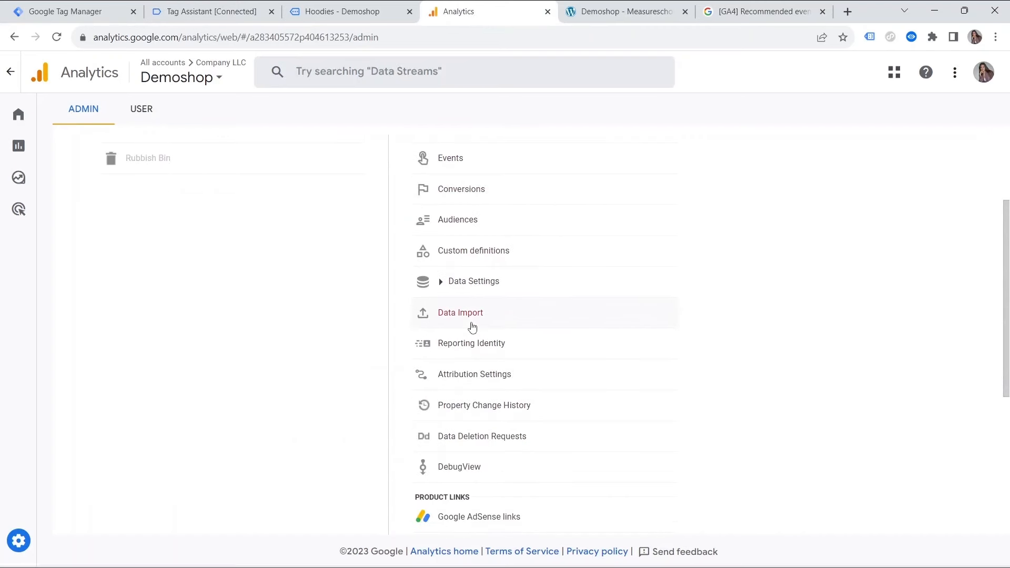
click(469, 467)
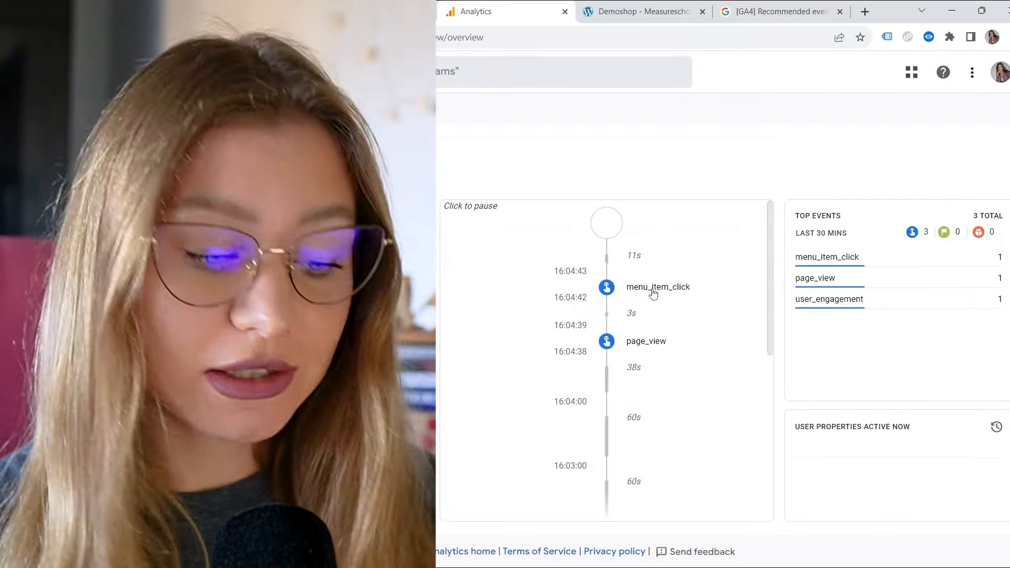
click(654, 294)
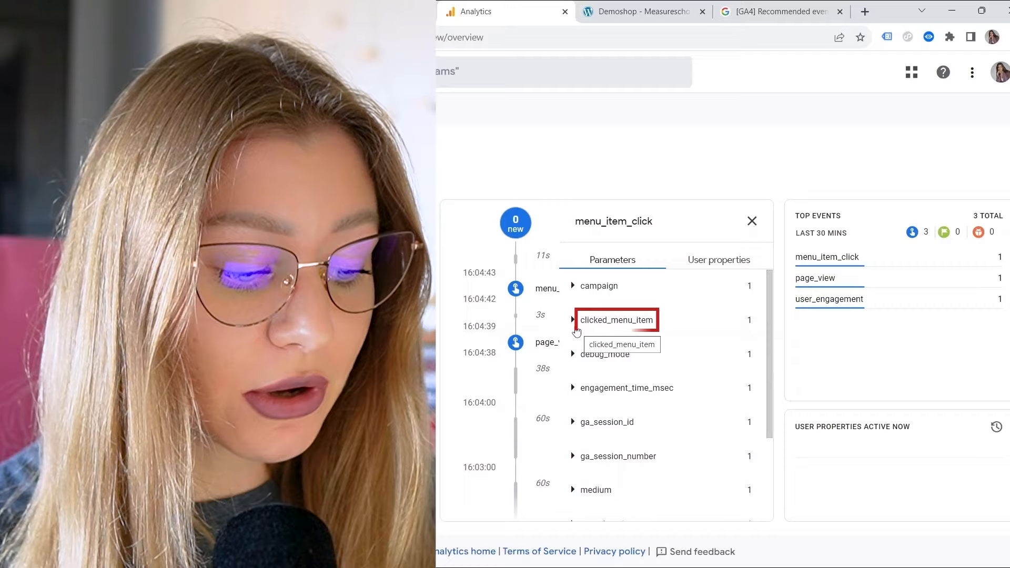
click(605, 321)
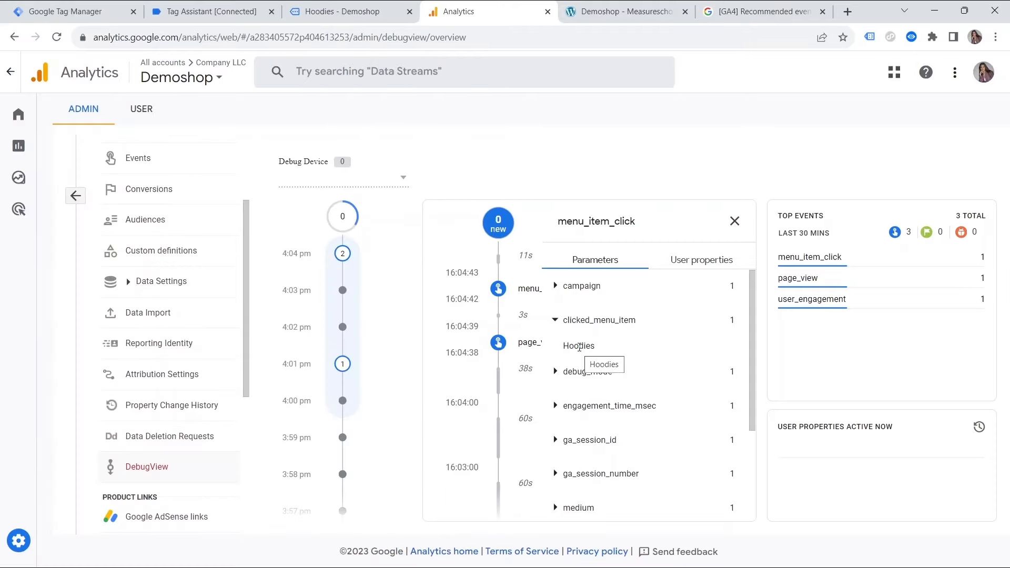
- Start a new custom dimension in Google Analytics and copy the clicked_menu_item parameter name from the Menu Item Click tag in Google Tag Manager
click(160, 252)
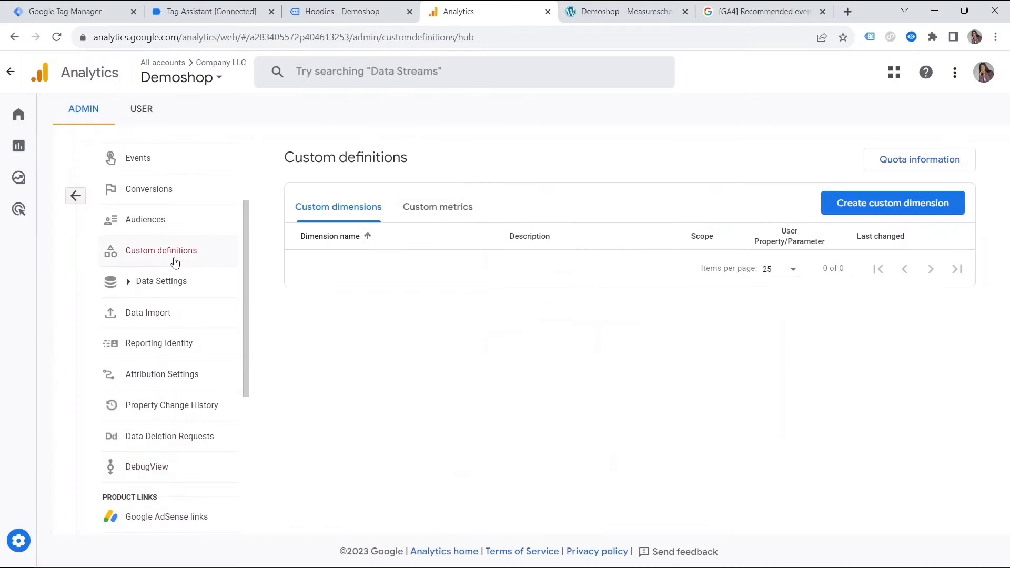
click(893, 202)
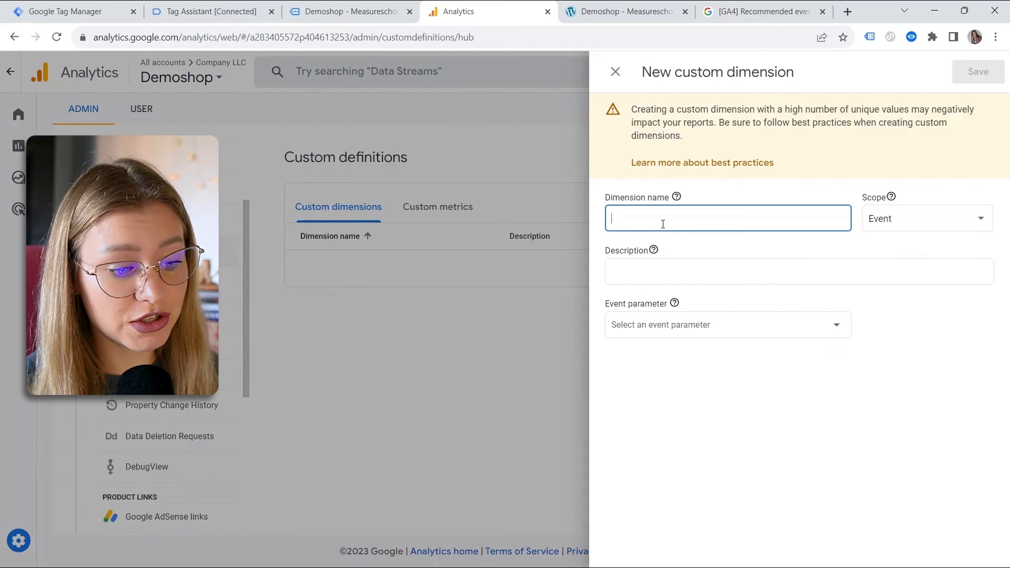
click(80, 20)
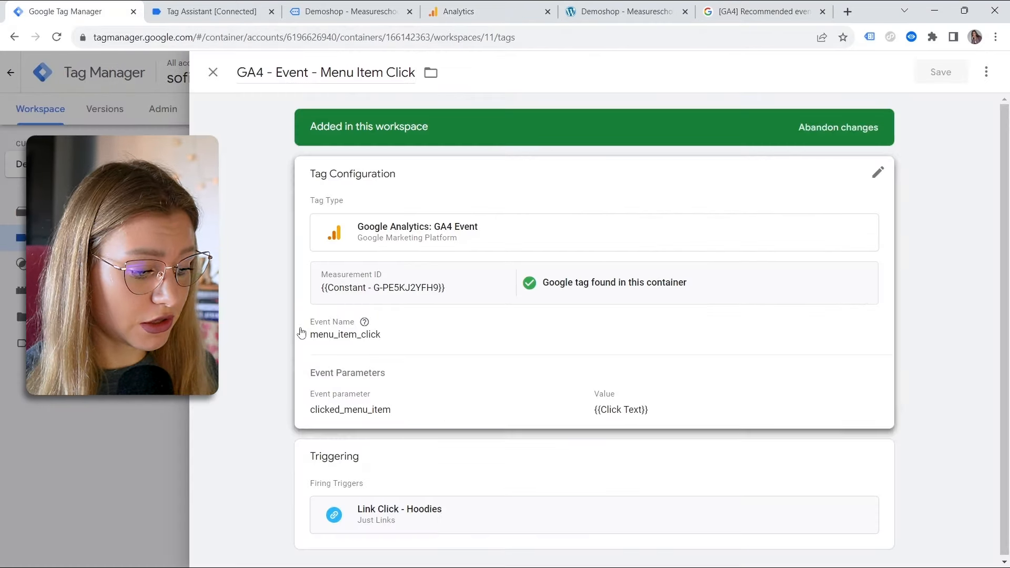
click(393, 416)
scroll(420, 410, down, 2)
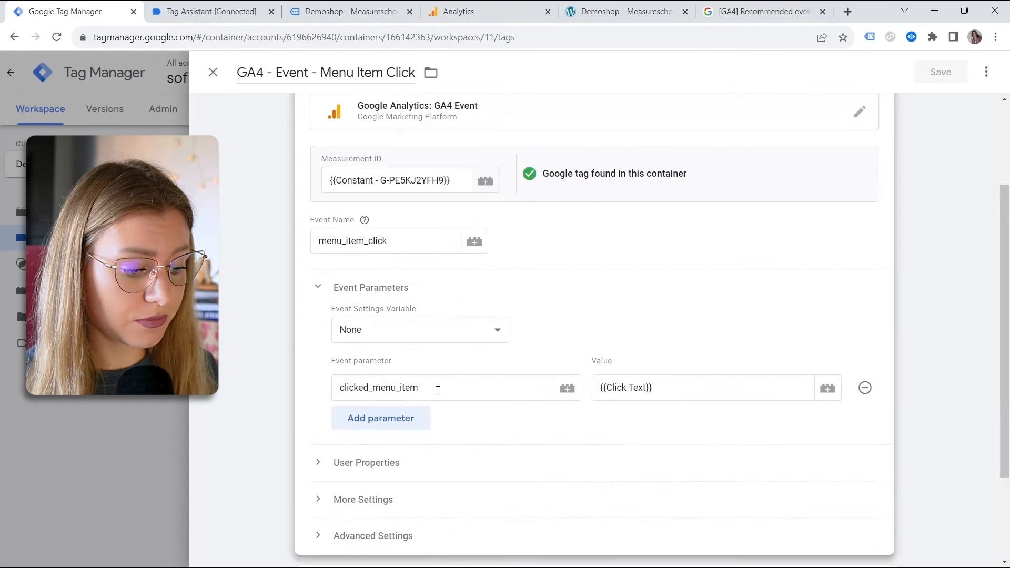
drag(435, 388, 334, 387)
key(ctrl+c)
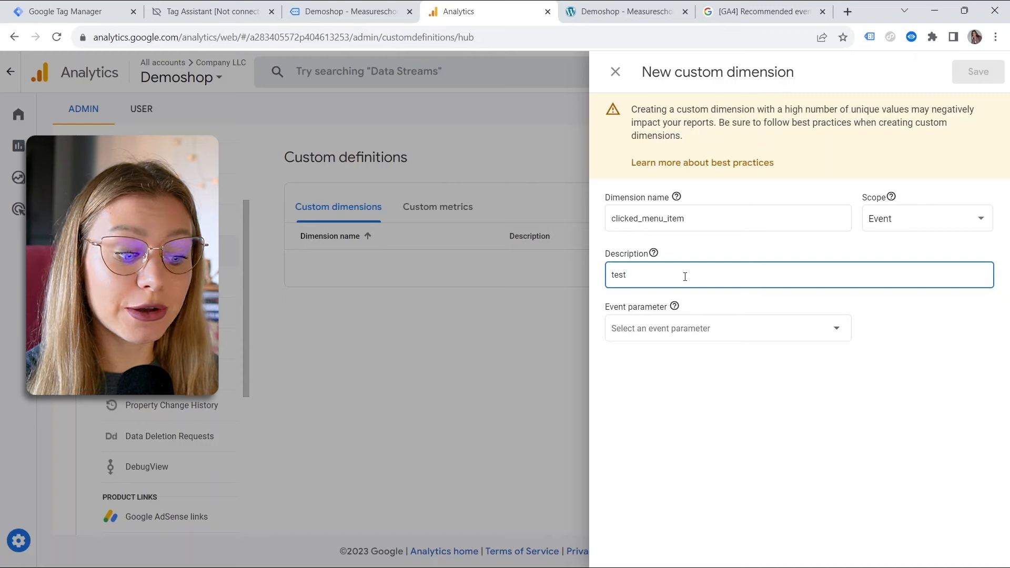
- In Google Analytics, name the custom dimension clicked_menu_item, describe it as test, set its event parameter to clicked_menu_item, and save it
click(621, 330)
key(ctrl+v)
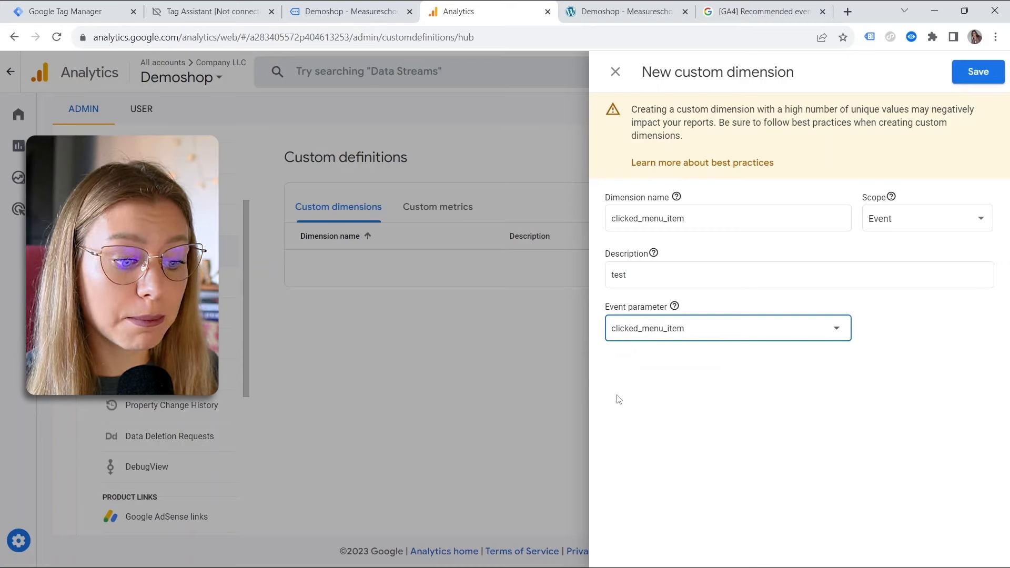
click(959, 75)
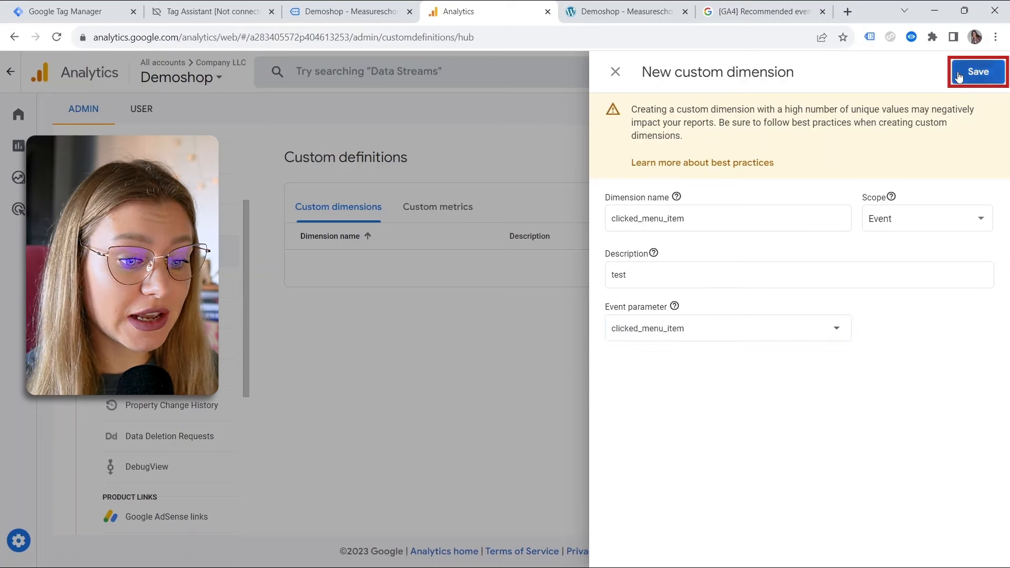